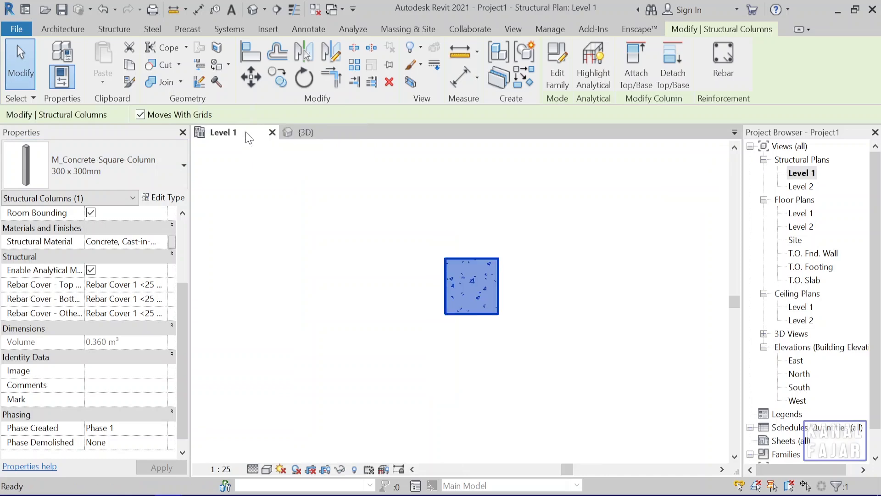
- Draw a horizontal section of type Detail View: Detail across the square column in the Level 1 structural plan
left_click(582, 239)
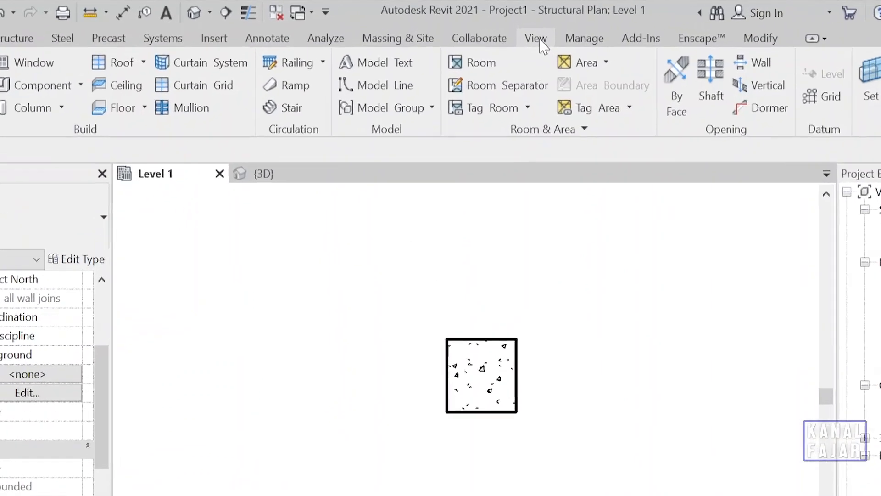
left_click(514, 31)
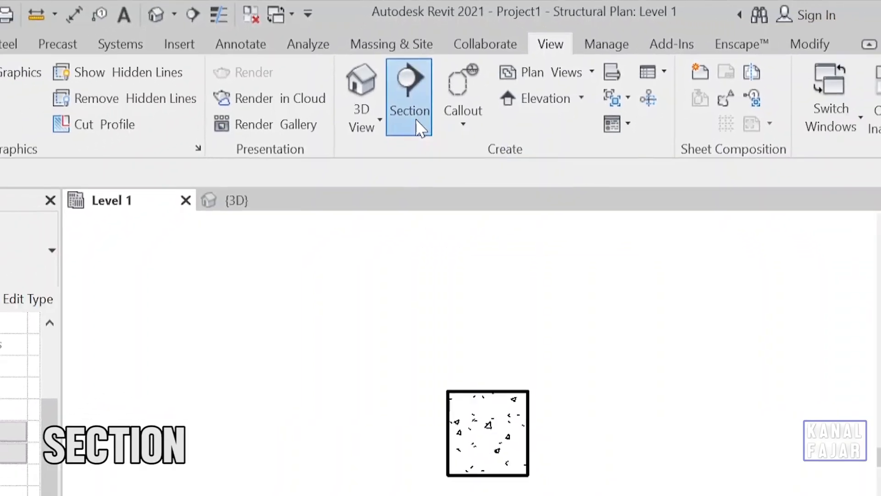
left_click(418, 128)
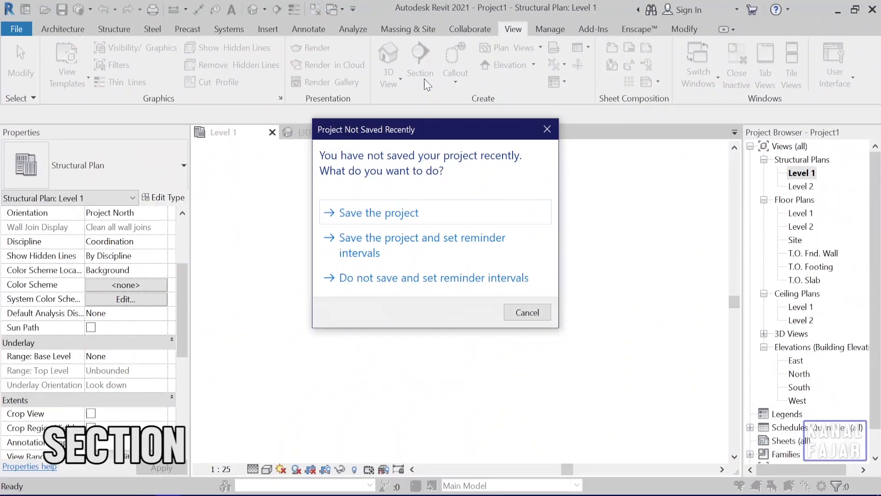
left_click(547, 128)
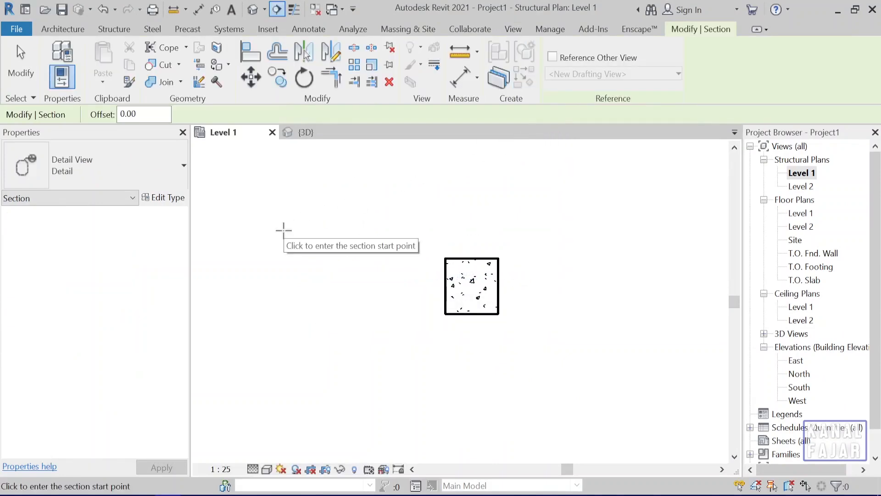
left_click(178, 176)
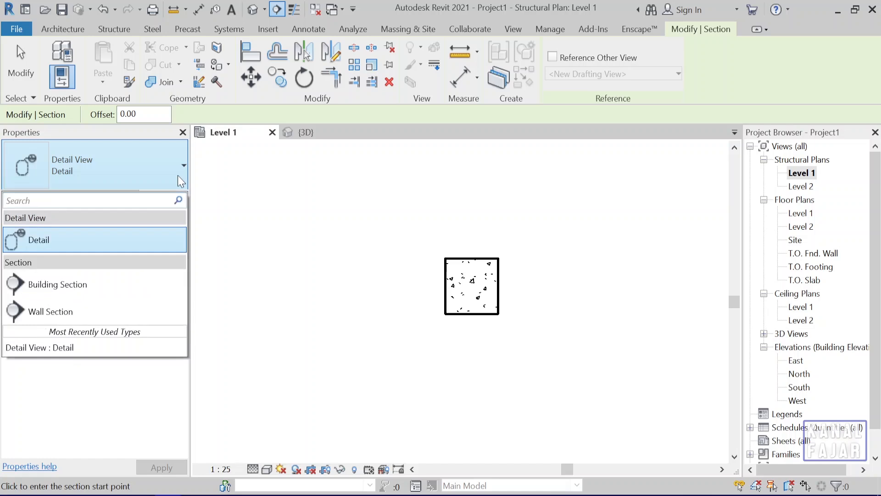
left_click(107, 247)
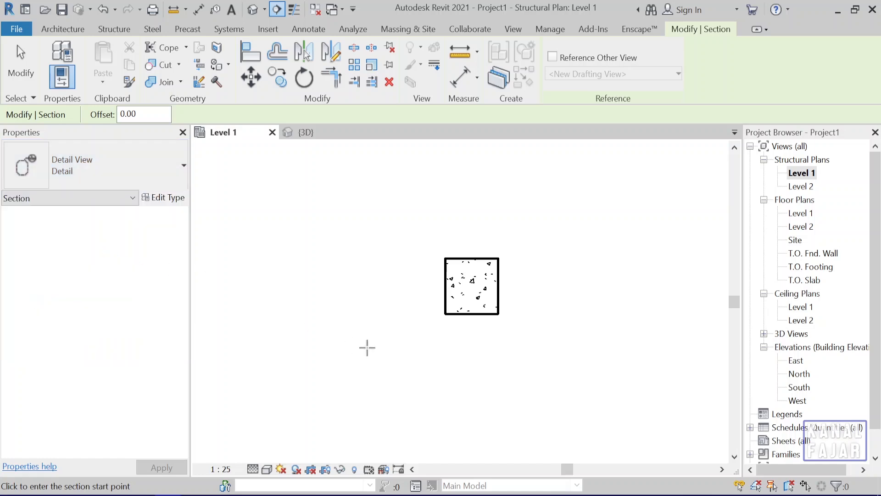
left_click(401, 303)
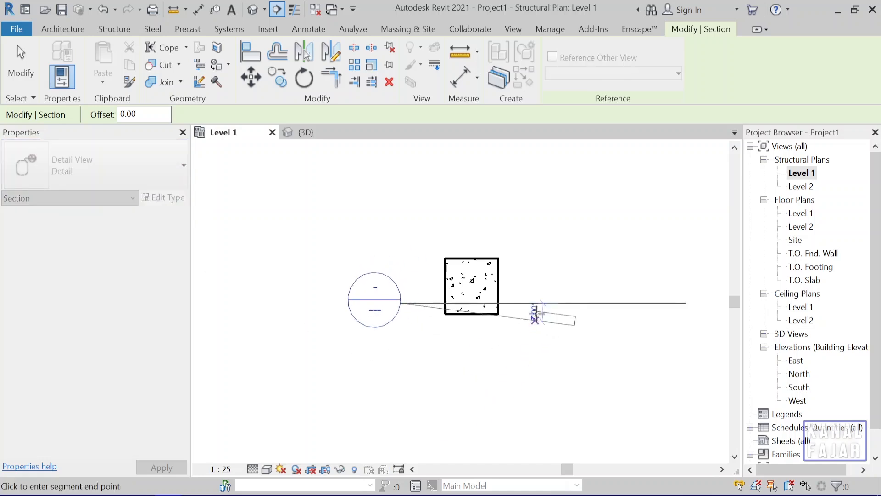
left_click(538, 302)
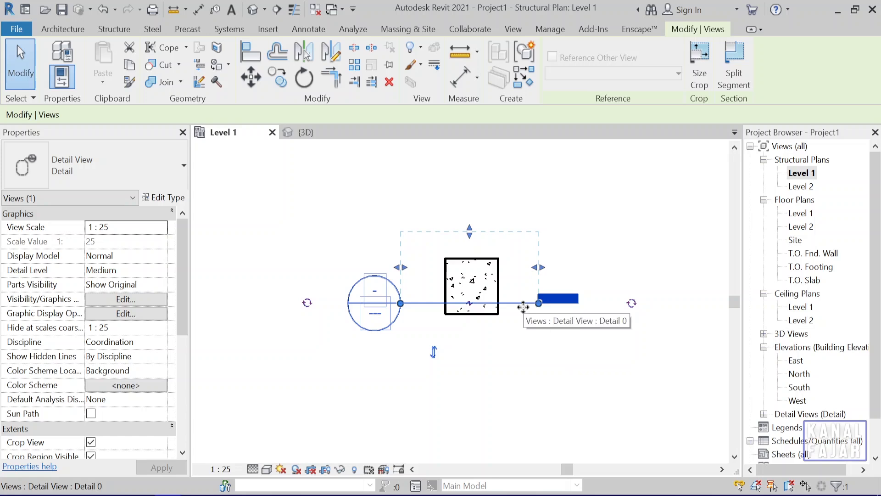
- Go to the new section's detail view and hide the whole level category in it
right_click(524, 307)
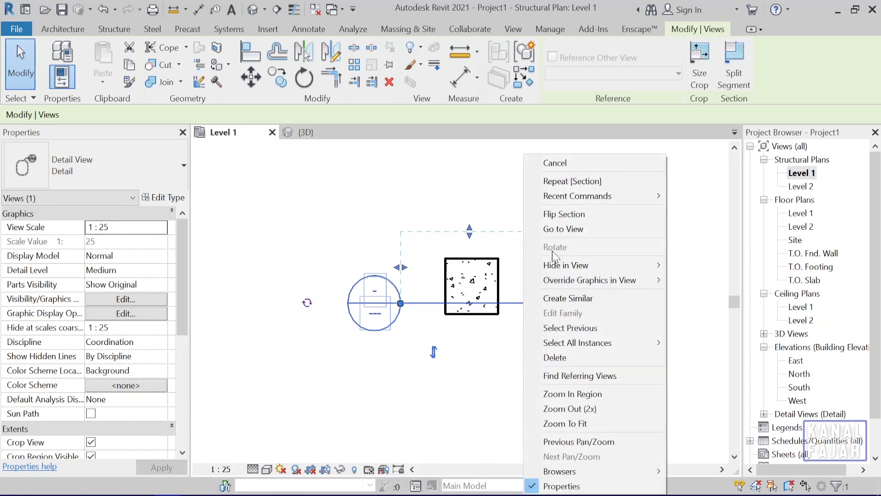
left_click(560, 232)
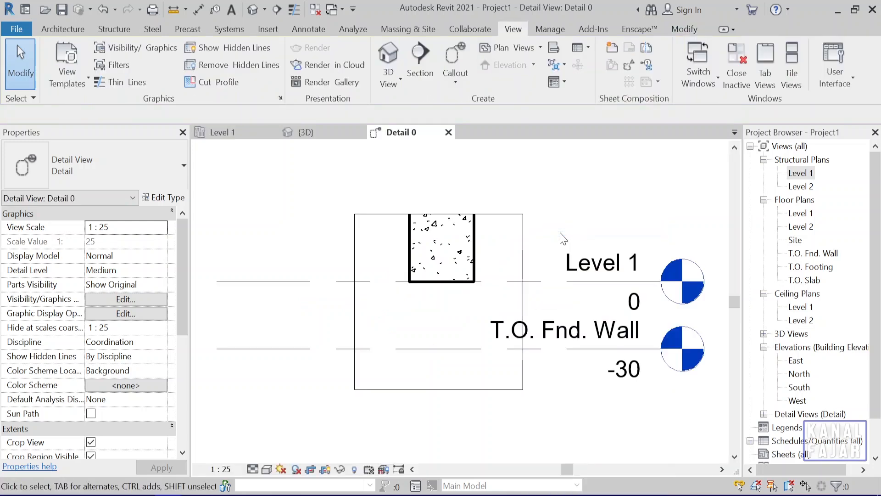
left_click(554, 280)
right_click(555, 281)
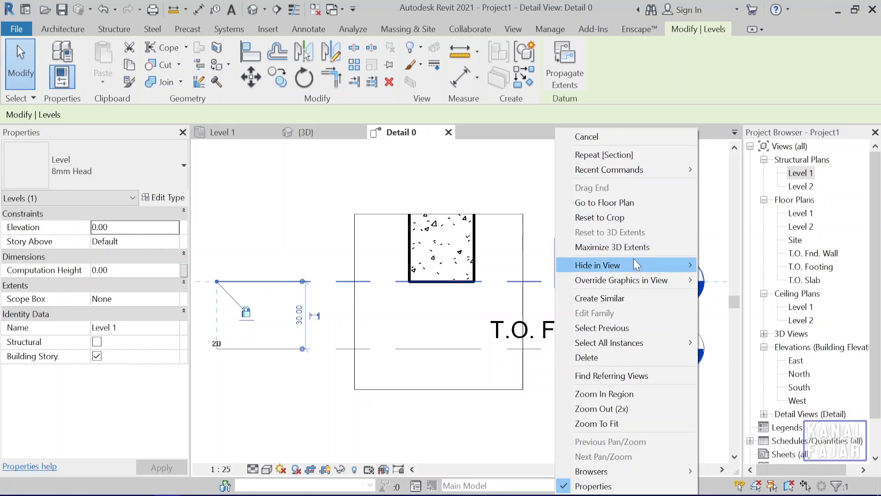
mouse_move(686, 262)
left_click(719, 279)
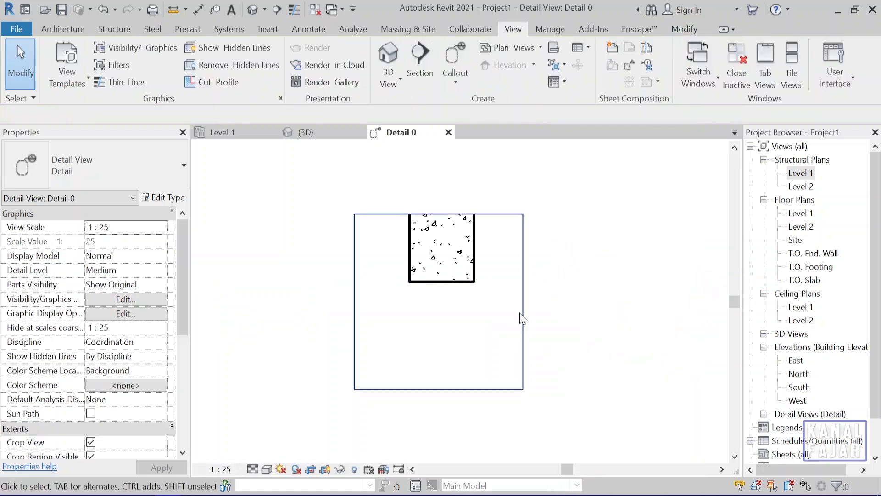
- Turn off Crop View and Crop Region Visible for the column's elevation detail view
left_click(355, 334)
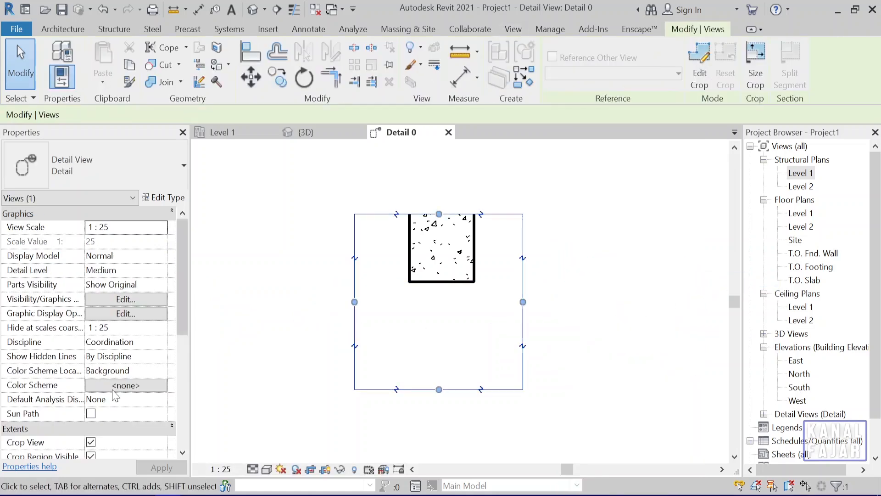
left_click(91, 444)
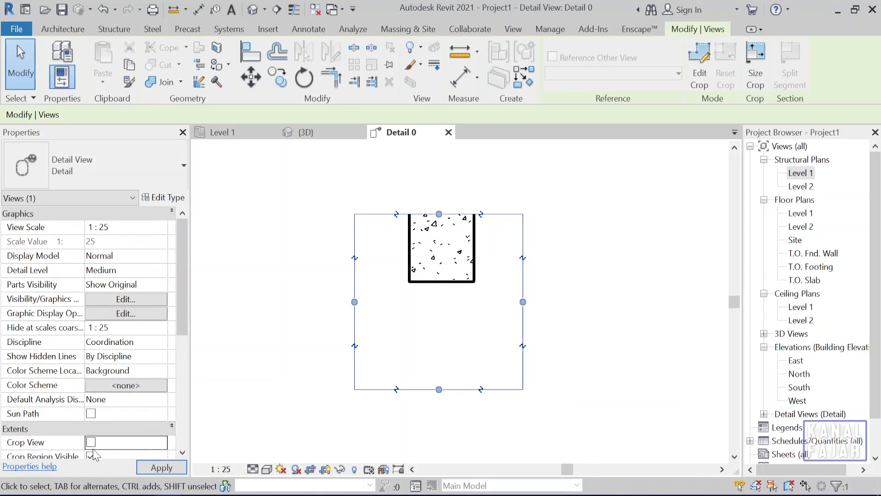
left_click(91, 456)
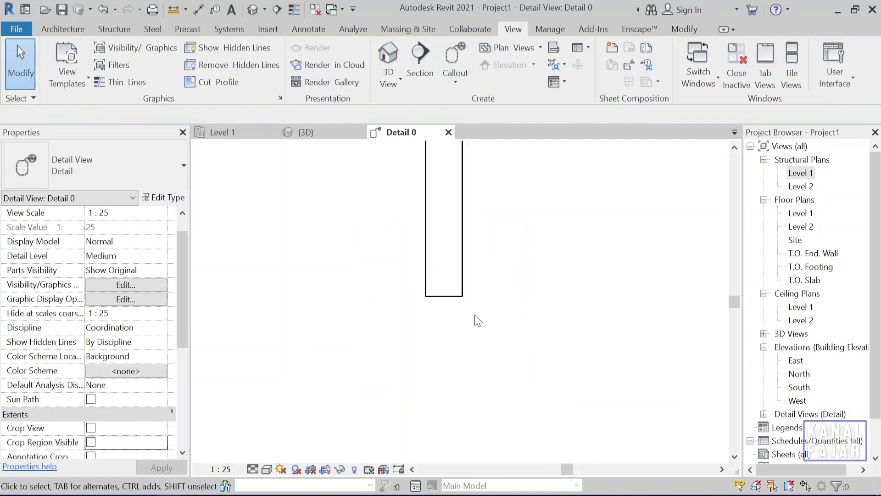
- Draw a horizontal detail section across the lower part of the column in the uncropped detail view
middle_click_drag(500, 314, 449, 382)
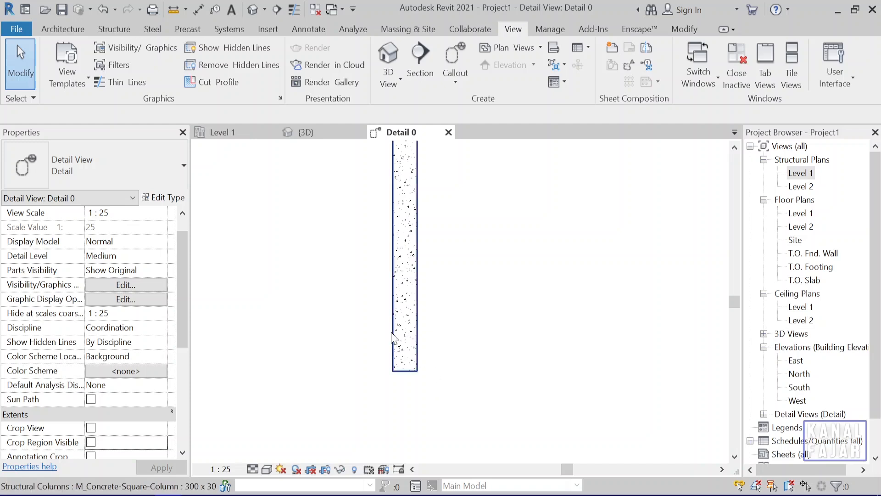
scroll(390, 338, "up", 2)
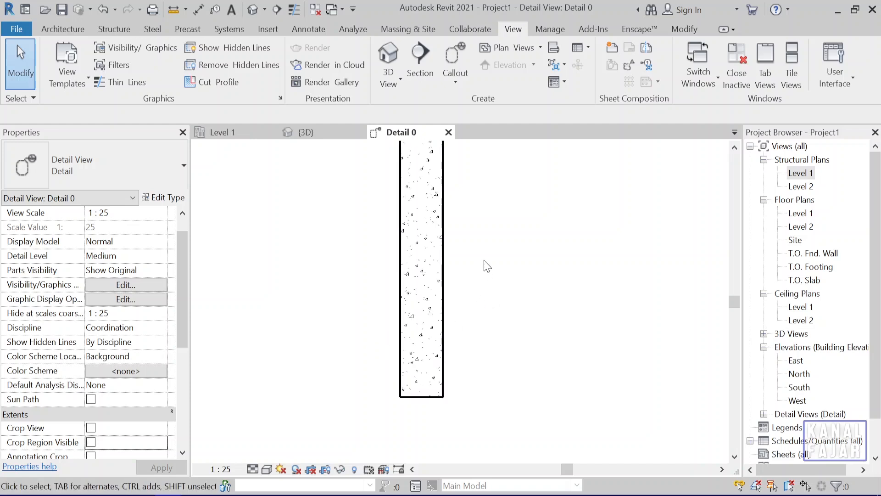
left_click(423, 80)
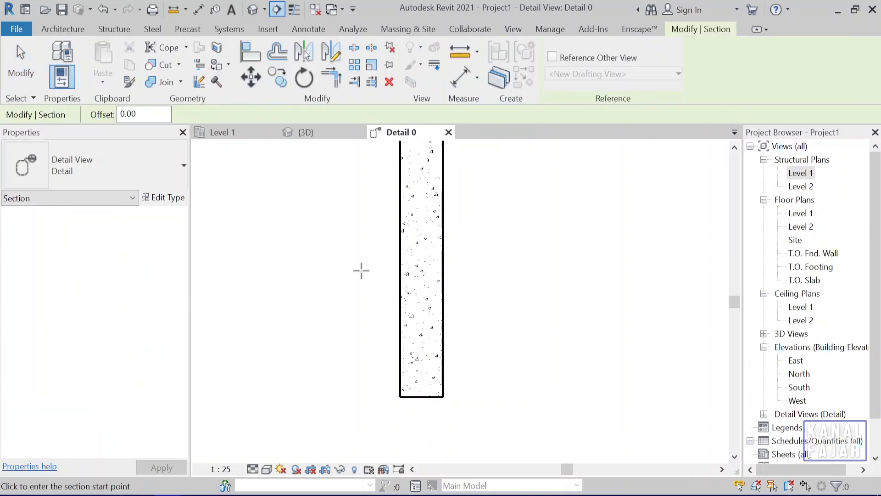
left_click(344, 296)
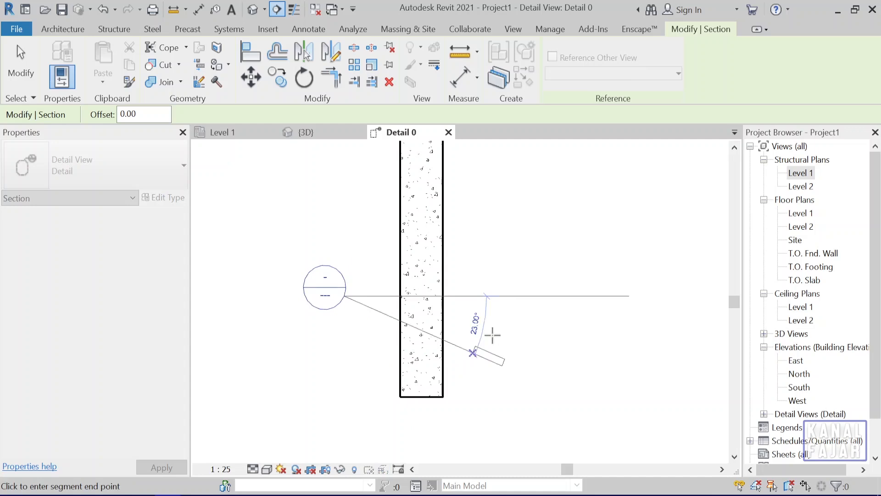
left_click(491, 295)
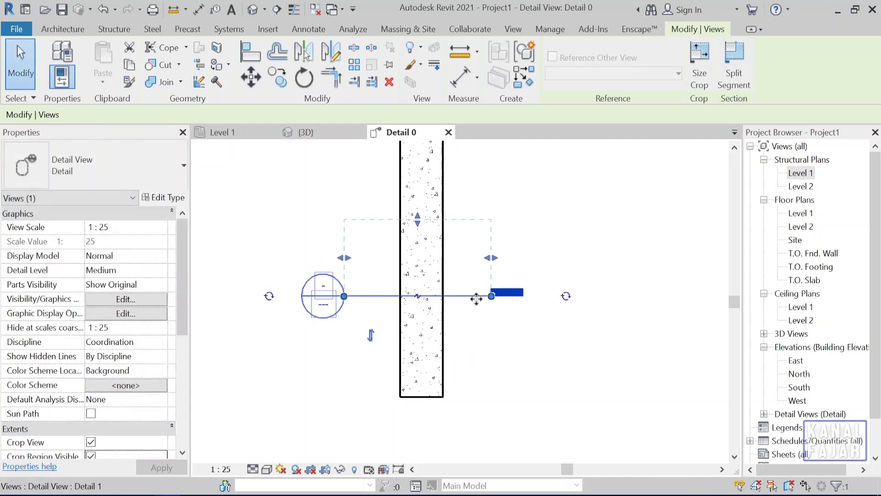
- Extend the new section's view depth up to just above the top of the column
scroll(477, 298, "down", 4)
middle_click_drag(457, 318, 455, 395)
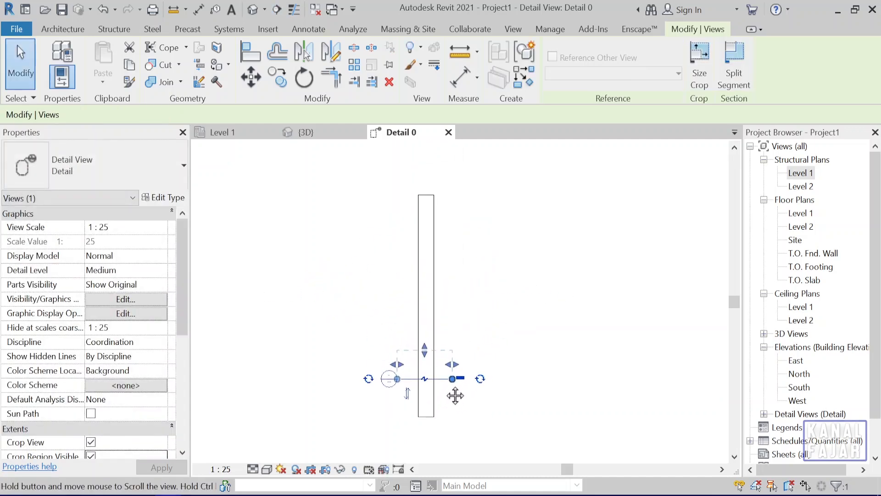
left_click_drag(427, 360, 428, 190)
scroll(440, 411, "up", 3)
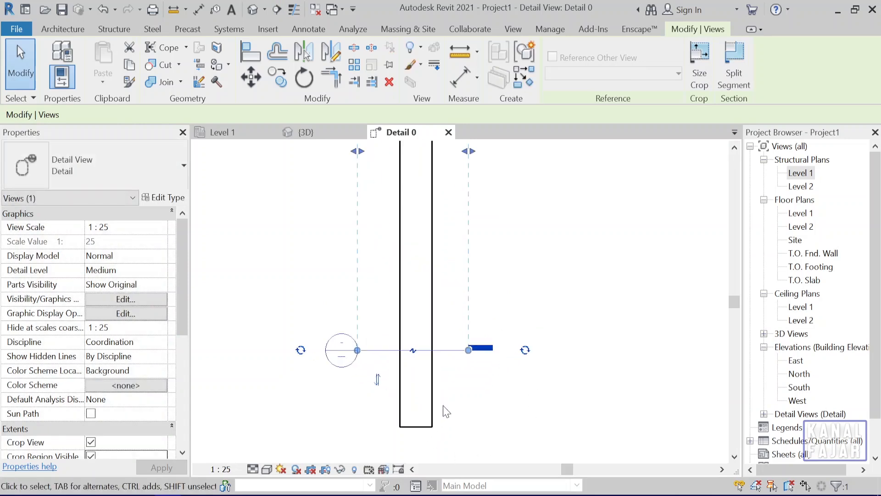
- Go to the new section's view and resize its crop region vertically to enclose the whole column cross-section
right_click(449, 349)
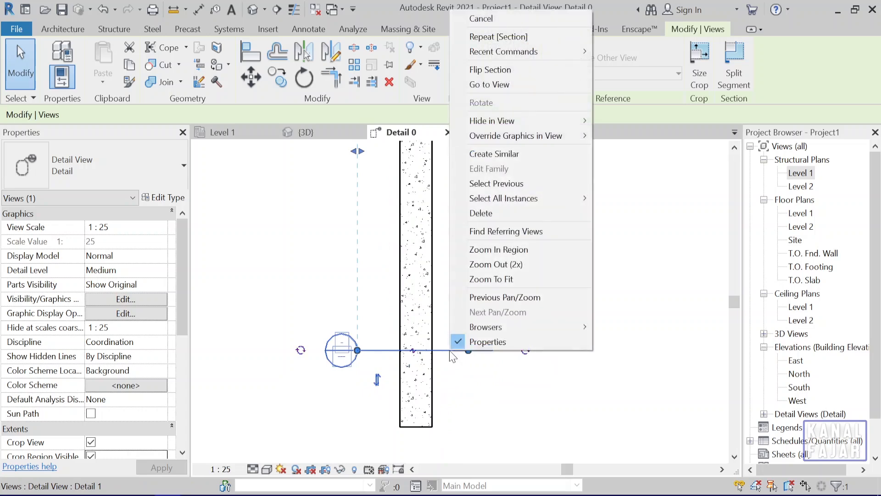
left_click(501, 85)
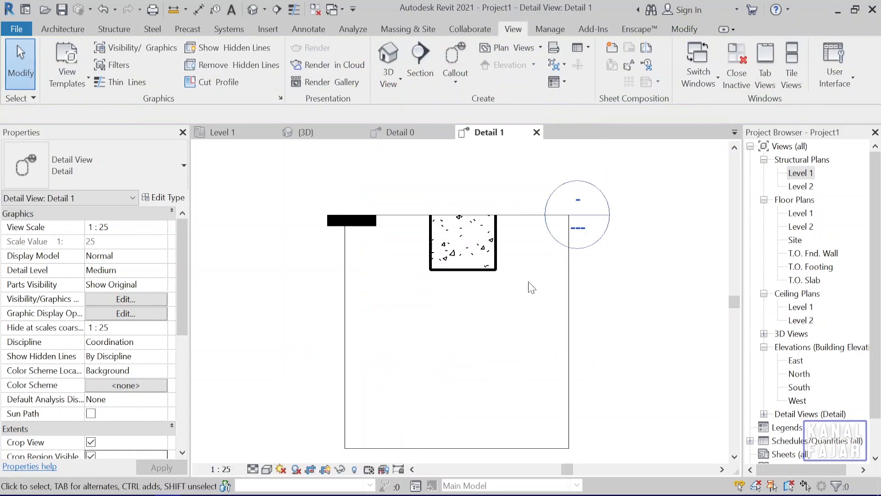
left_click(569, 289)
left_click_drag(457, 215, 457, 162)
left_click_drag(457, 447, 473, 320)
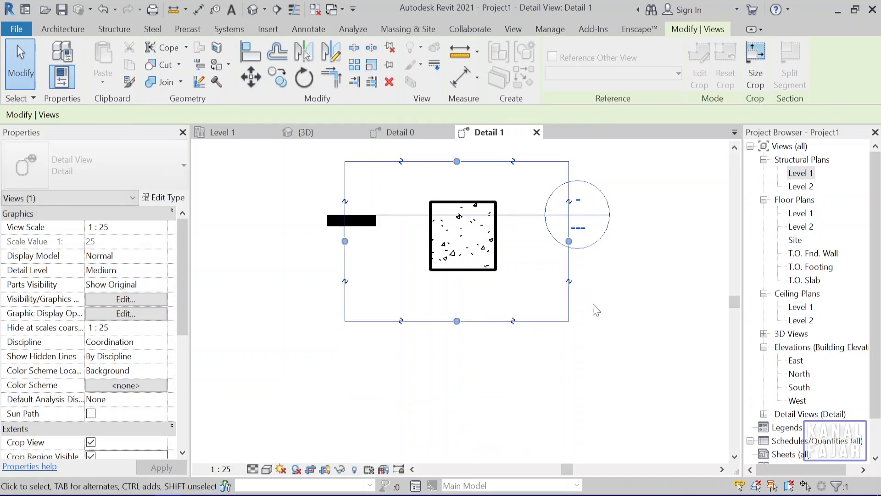
left_click(538, 294)
middle_click_drag(584, 331, 534, 389)
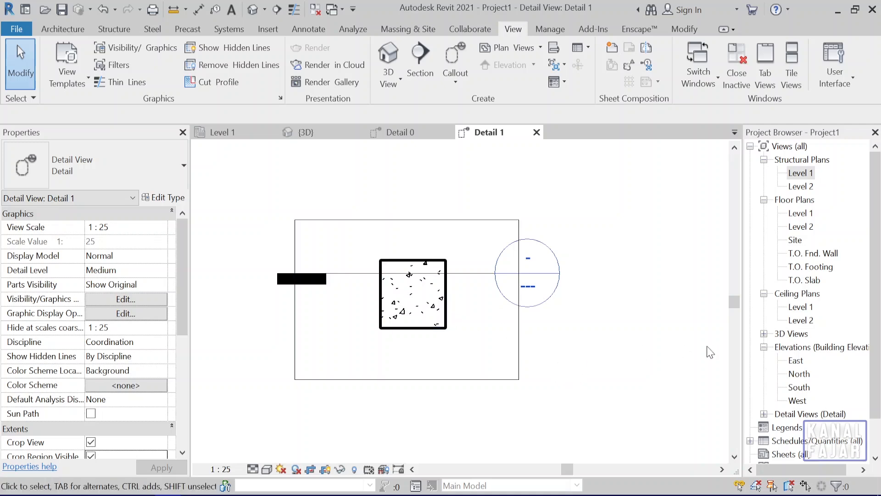
- Rename the detail view Detail 1 as Detail Kolom 1
scroll(844, 334, "down", 1)
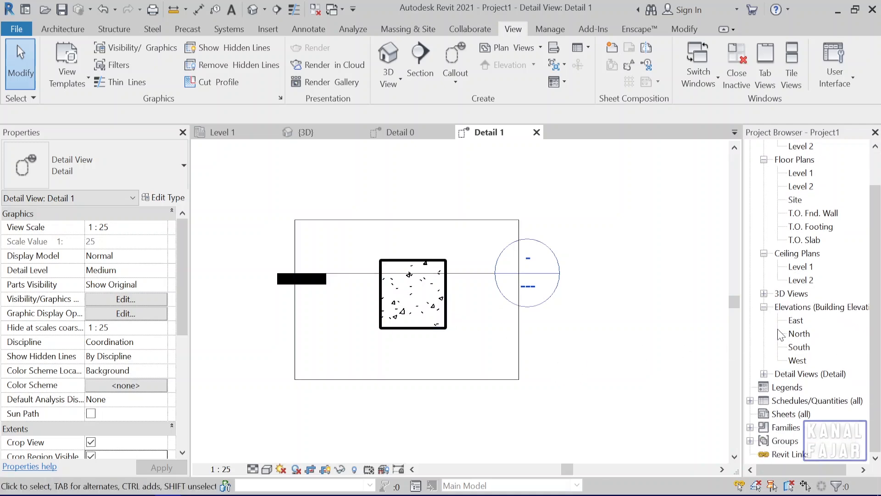
left_click(764, 374)
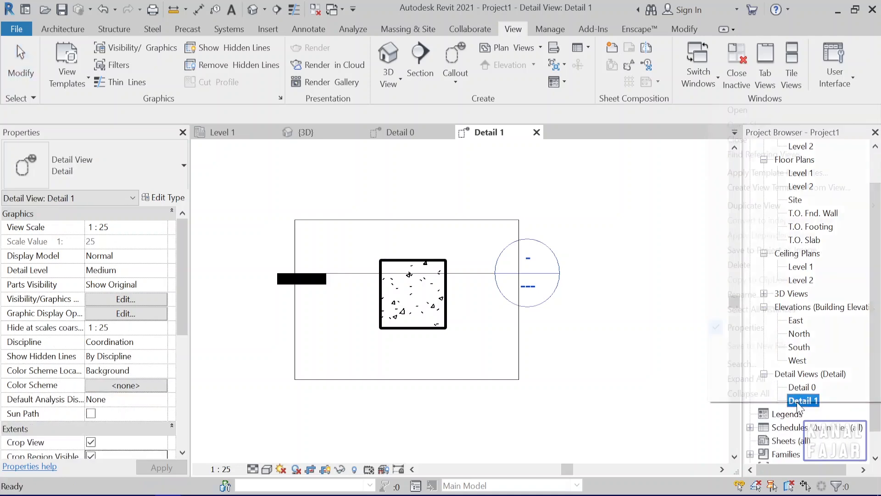
right_click(799, 400)
left_click(777, 294)
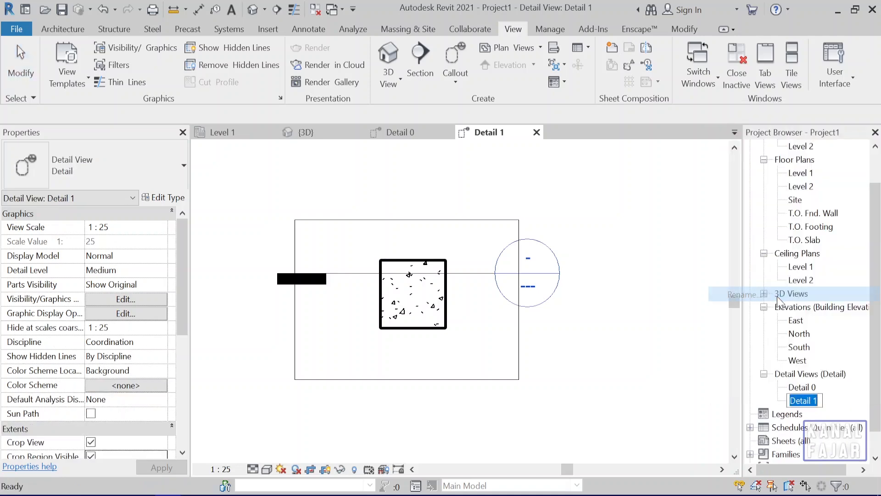
type("De")
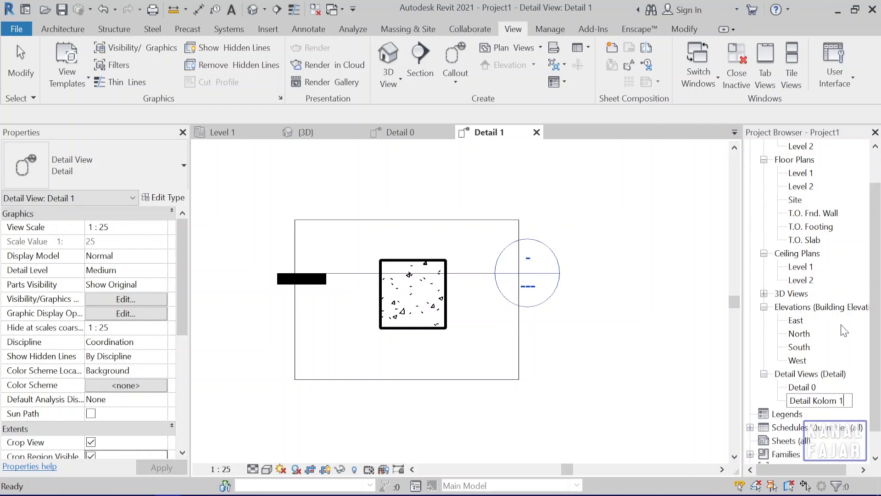
- Rename the detail view Detail 0 as Detail Kolom 2
left_click(810, 386)
right_click(810, 387)
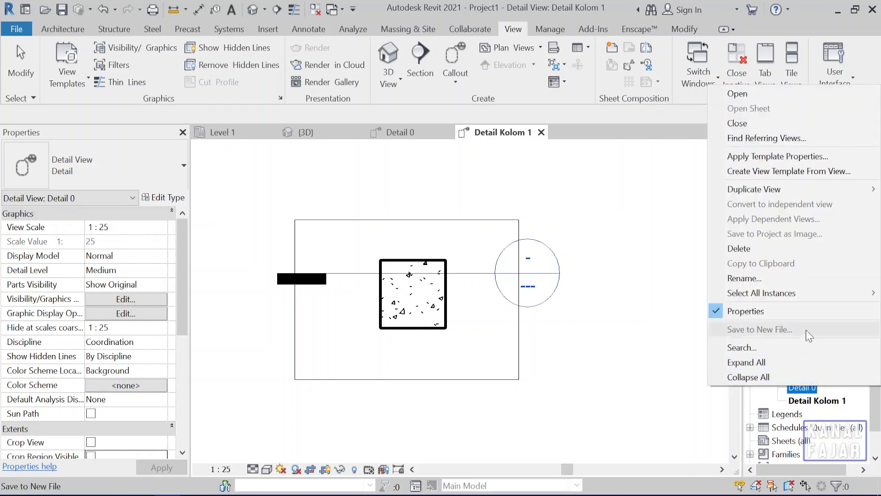
left_click(785, 273)
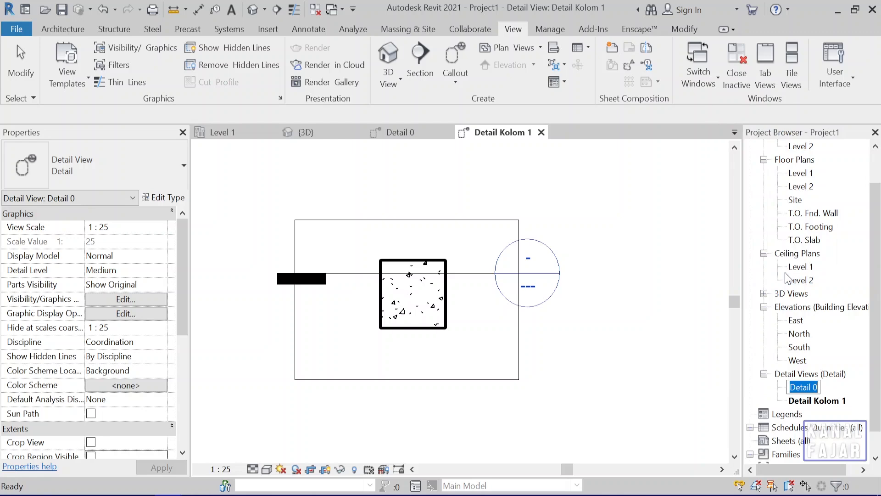
key("End")
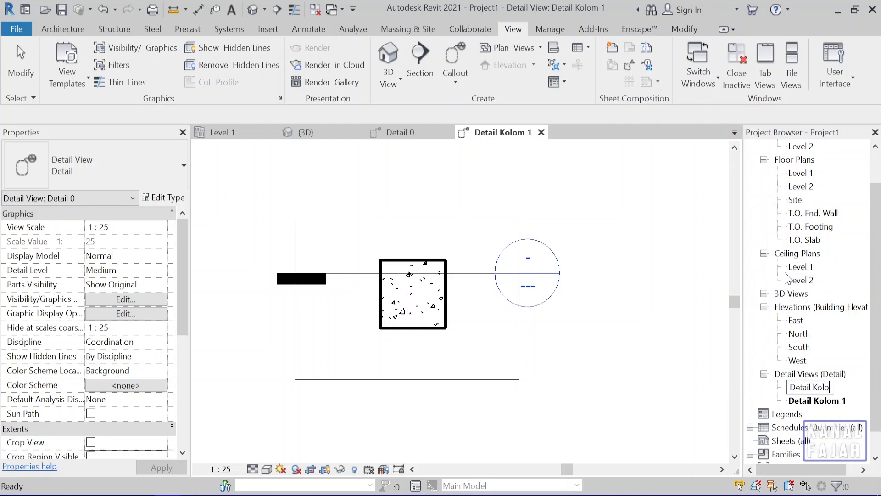
key("Return")
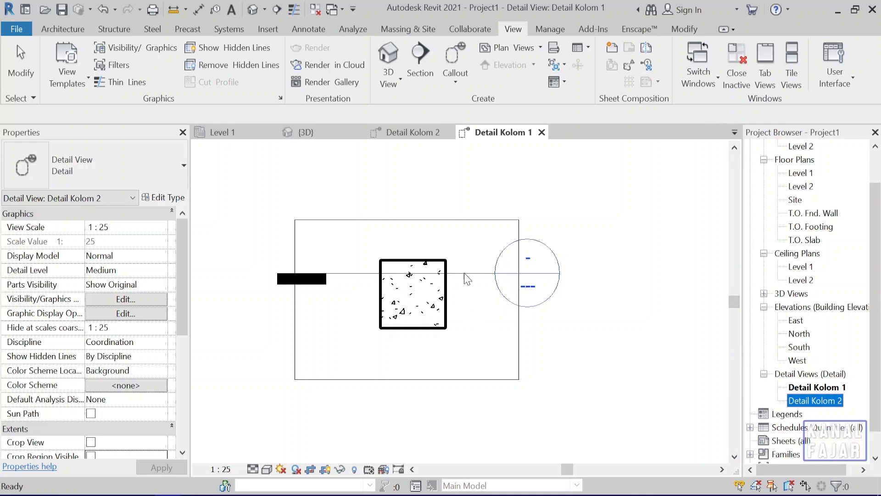
- Hide the section mark crossing the column in the Detail Kolom 1 view
left_click(477, 275)
right_click(478, 275)
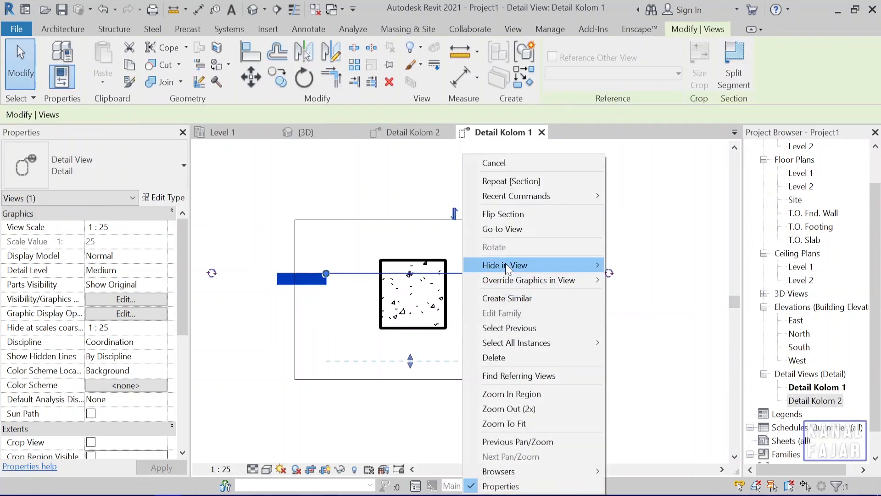
mouse_move(505, 263)
left_click(645, 280)
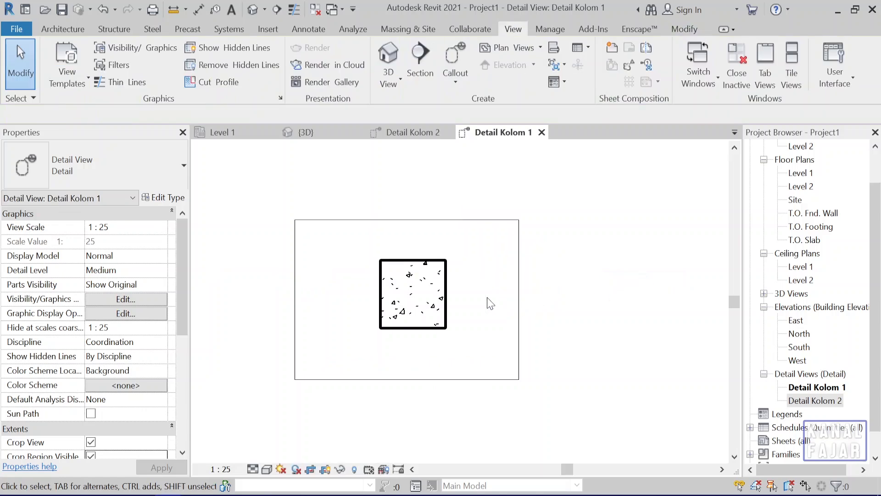
- Start placing rebar in the column with shape M_T1, oriented parallel to the work plane
scroll(490, 302, "up", 2)
middle_click_drag(463, 301, 538, 318)
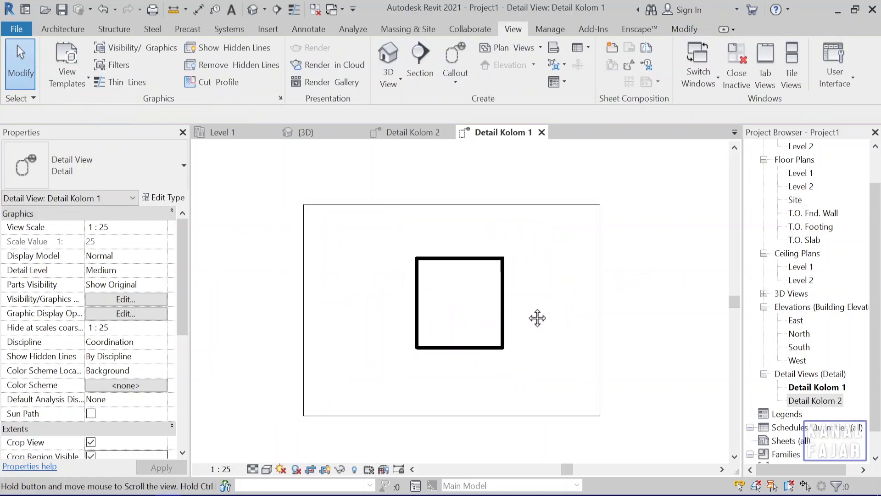
left_click(506, 318)
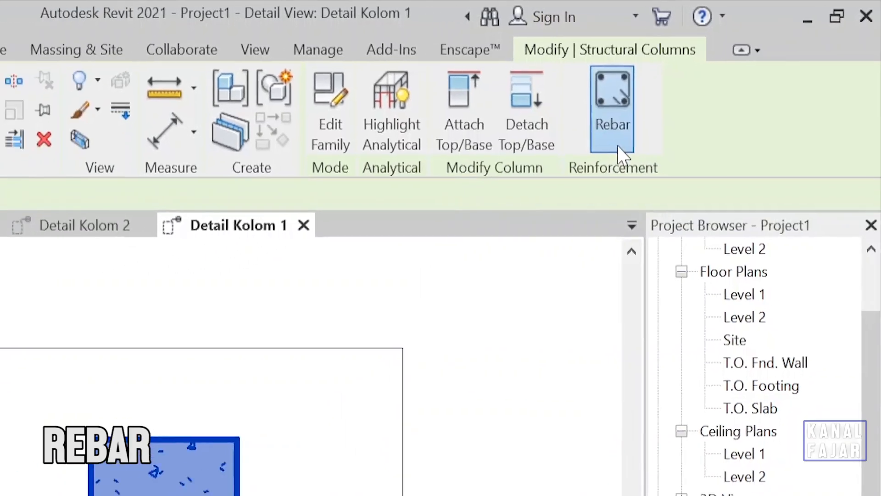
left_click(576, 181)
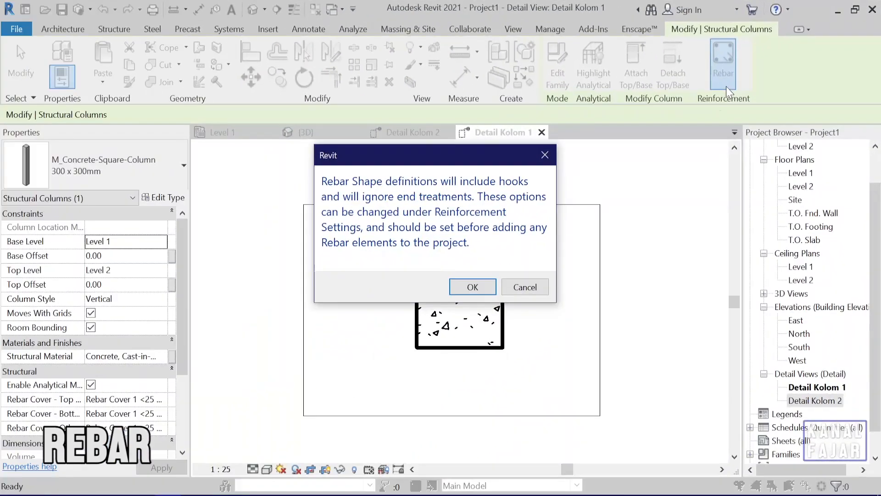
left_click(473, 287)
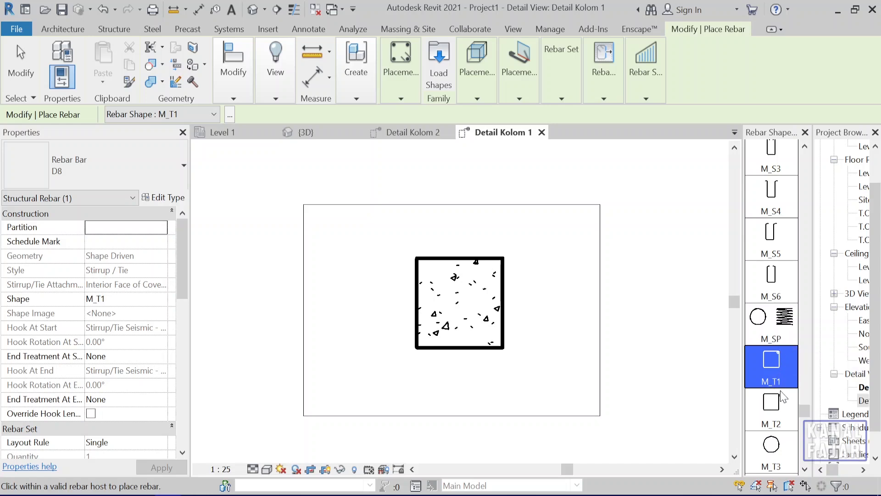
scroll(780, 382, "up", 3)
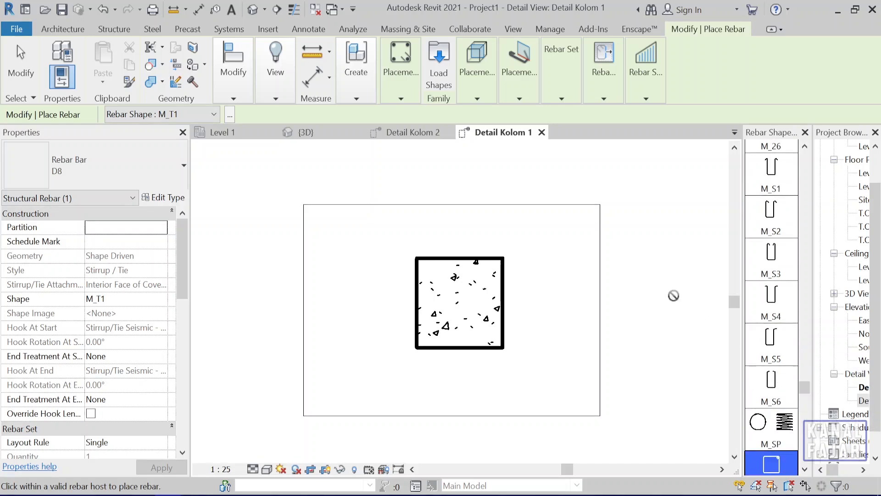
key("space")
scroll(788, 367, "down", 3)
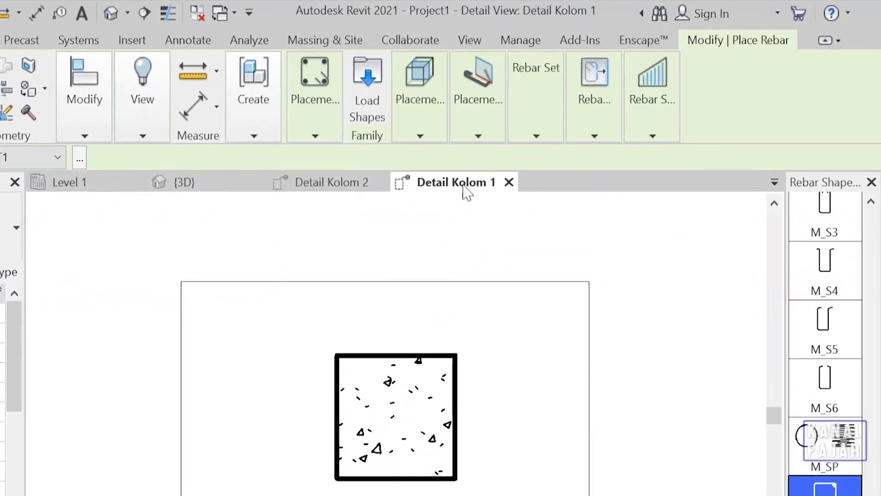
left_click(478, 136)
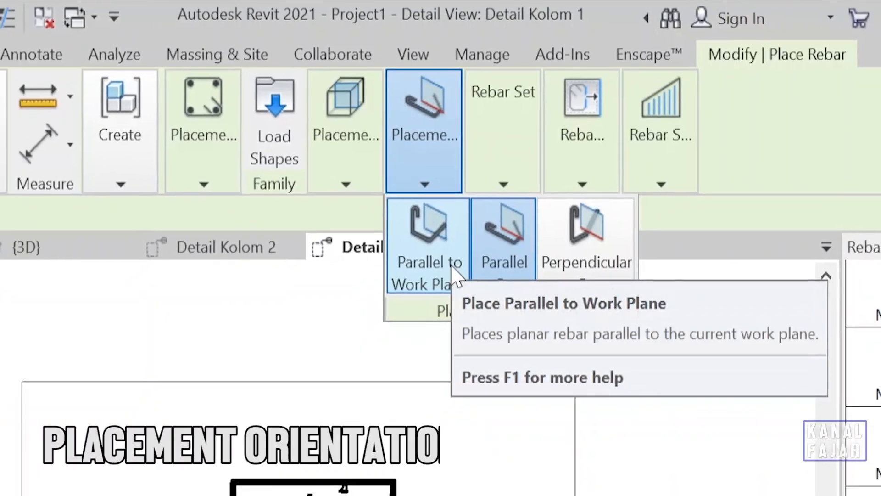
left_click(452, 265)
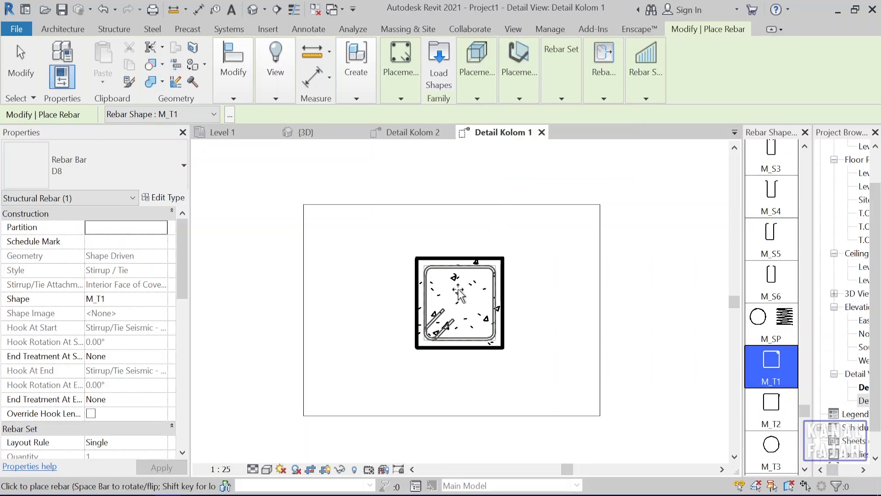
- Create a rebar type named D10 by duplicating the 10M type and use it for the stirrup
left_click(163, 197)
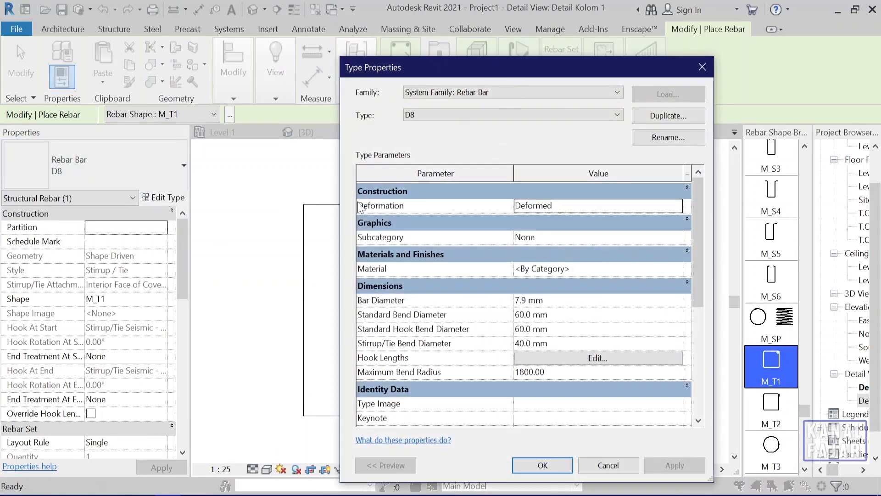
left_click(618, 115)
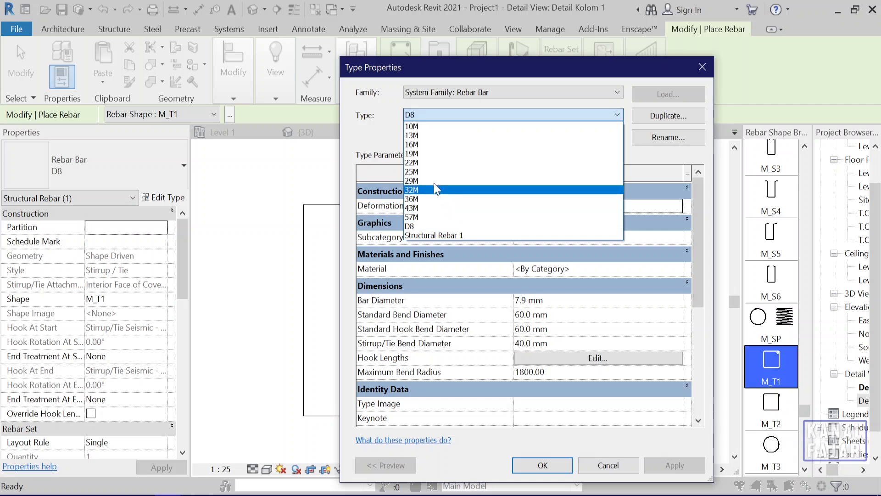
left_click(420, 127)
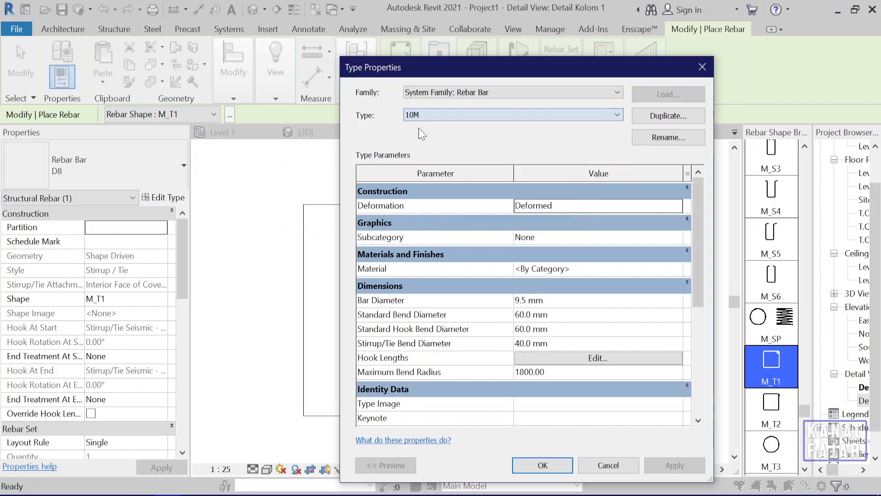
left_click(659, 119)
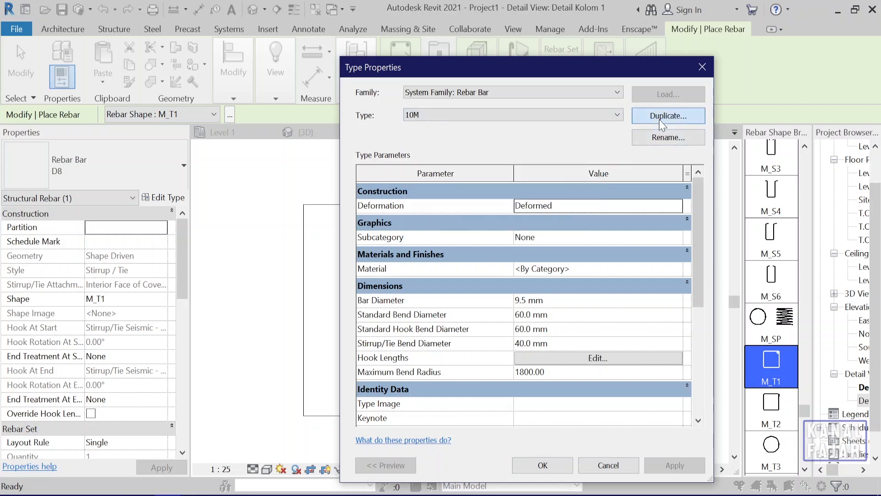
type("d")
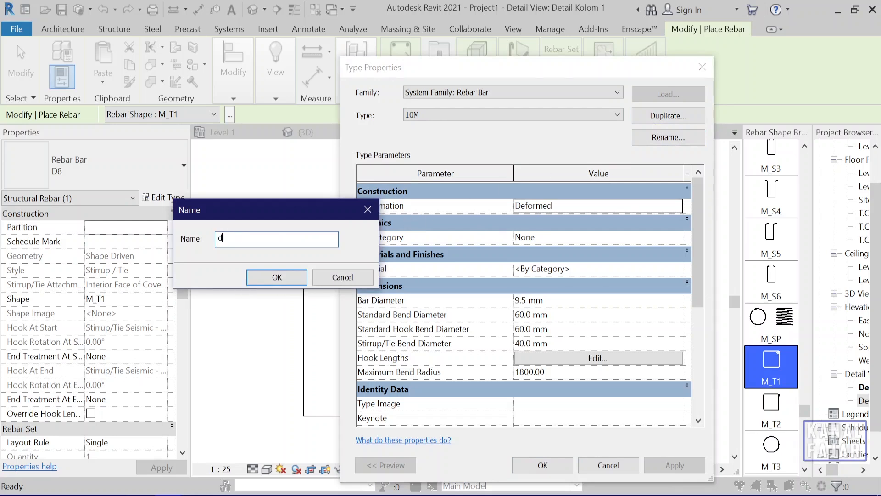
key("BackSpace")
type("D10")
left_click(281, 276)
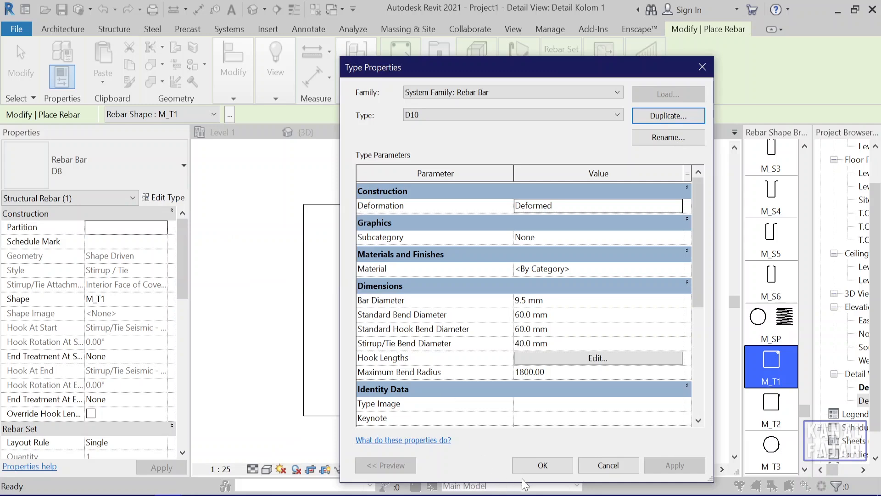
left_click(541, 464)
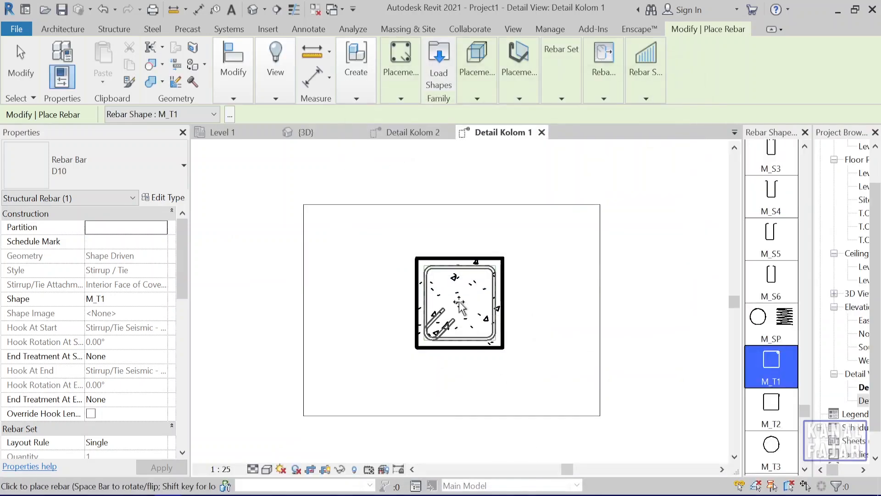
- Change the stirrup/tie bend diameter of the D10 rebar type
left_click(156, 198)
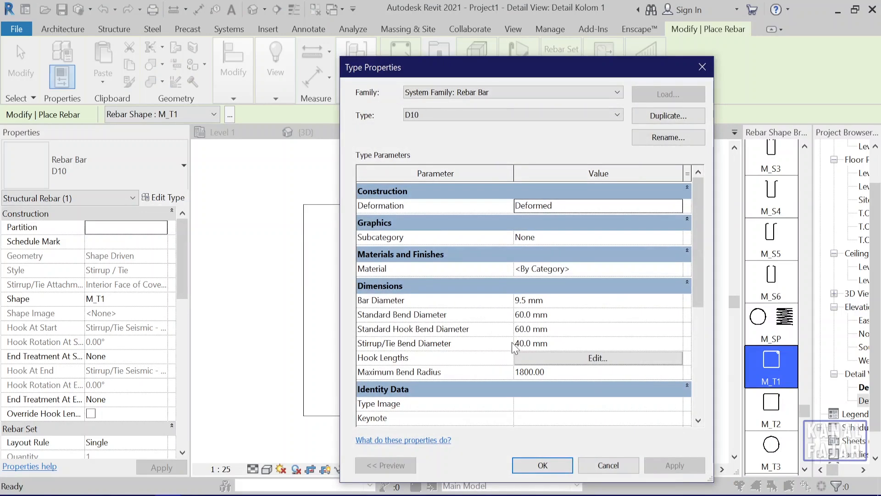
left_click(553, 345)
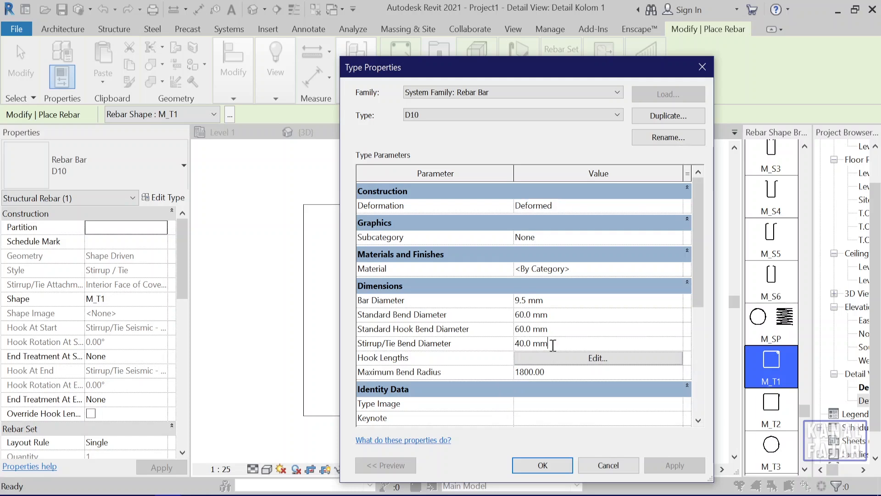
left_click_drag(547, 345, 466, 344)
type("1")
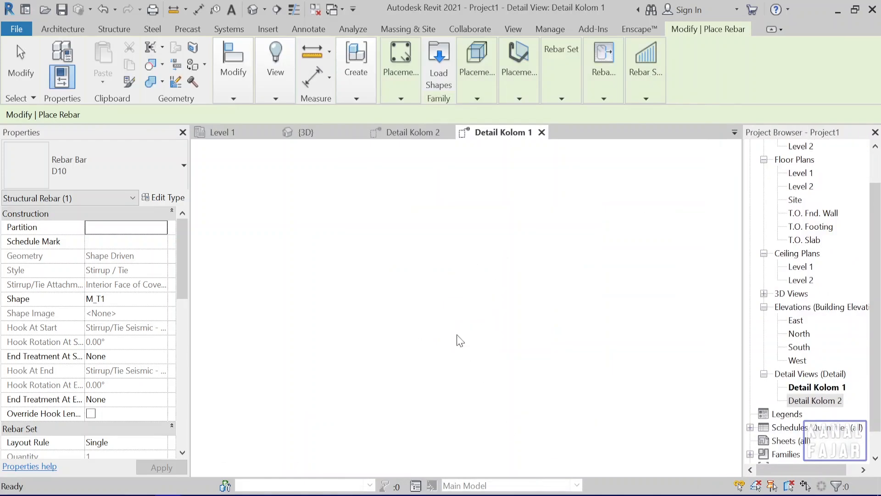
- Place the D10 stirrup in the column cross-section with its hooks at the upper-left corner, and turn on thin lines
scroll(470, 318, "up", 3)
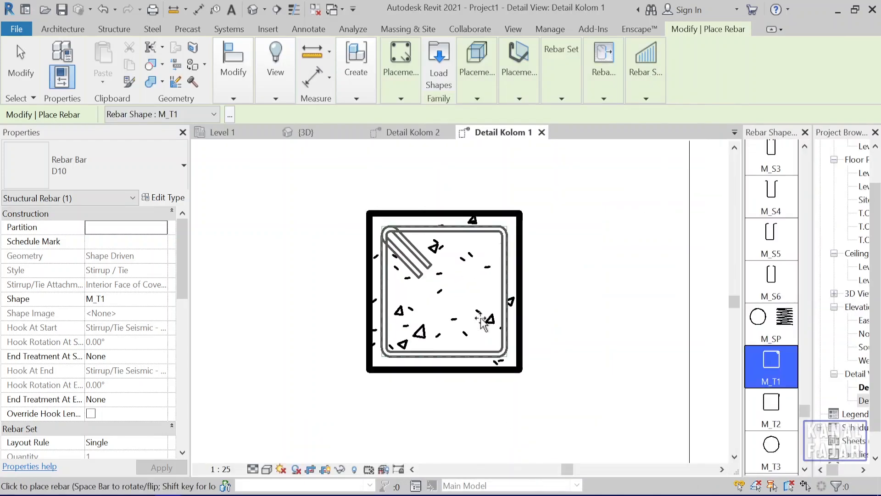
left_click(481, 317)
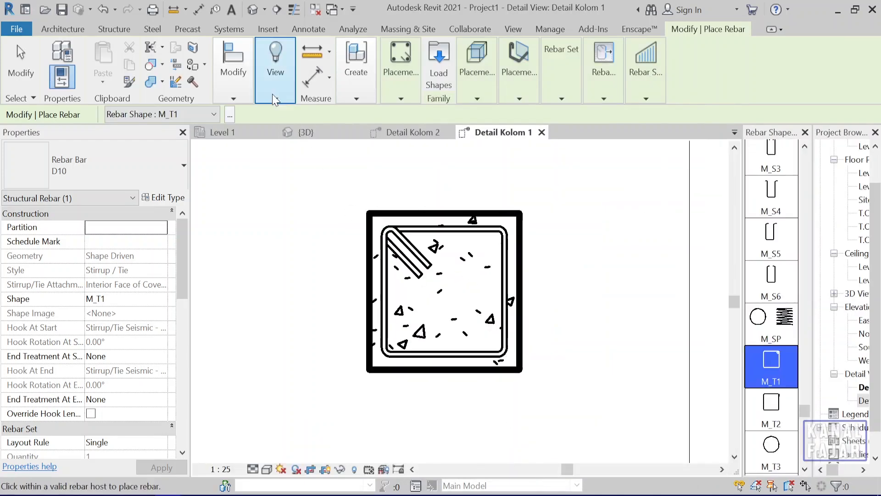
left_click(293, 12)
key("Escape")
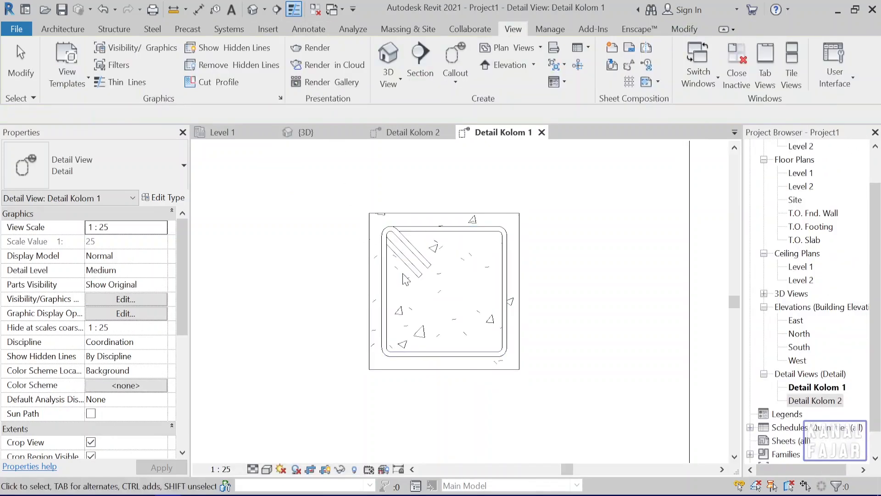
scroll(390, 279, "up", 3)
middle_click_drag(500, 293, 497, 291)
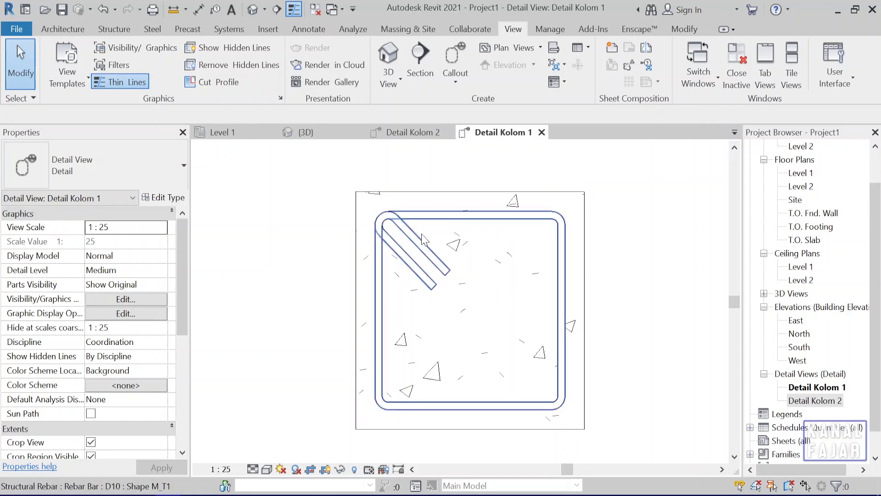
- Distribute the stirrup along the column in Detail Kolom 2 using the Maximum Spacing layout with a spacing of 150 mm
left_click(414, 236)
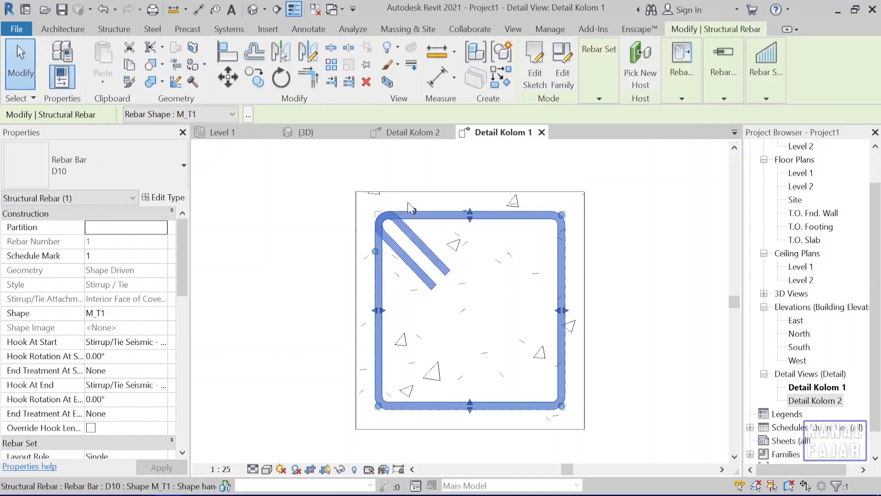
left_click(410, 138)
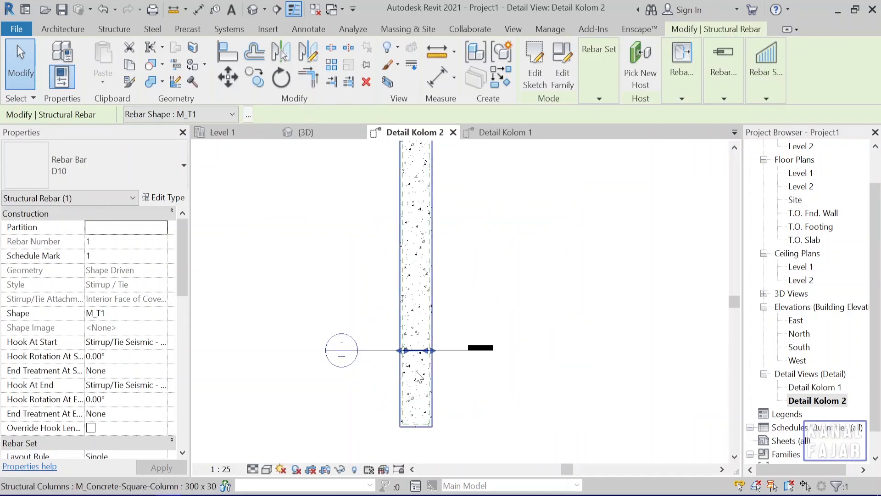
scroll(415, 371, "up", 3)
middle_click_drag(440, 376, 441, 305)
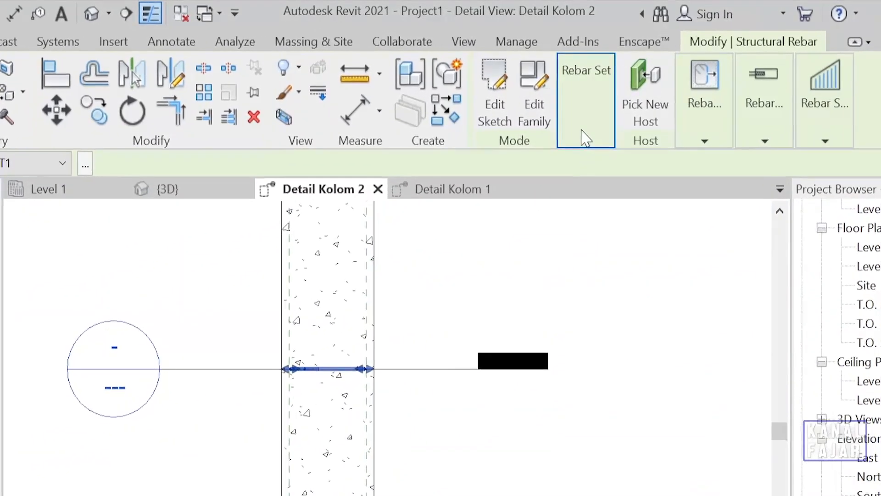
left_click(599, 98)
left_click(652, 230)
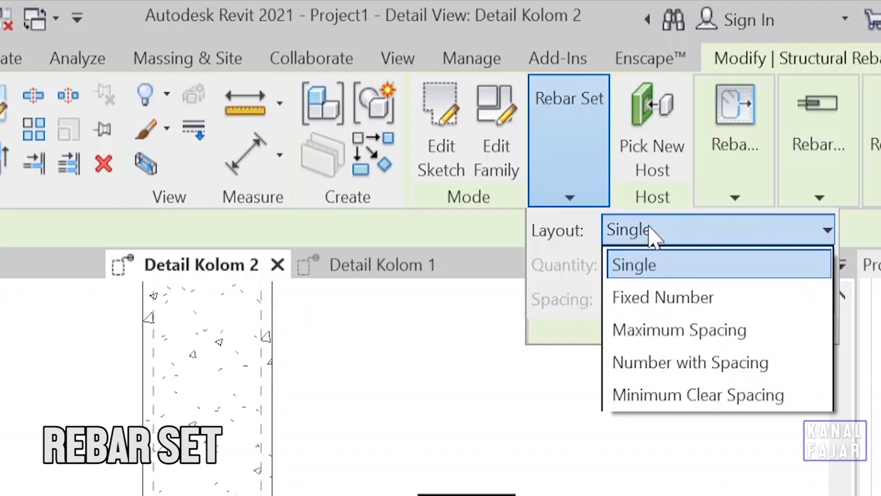
left_click(661, 330)
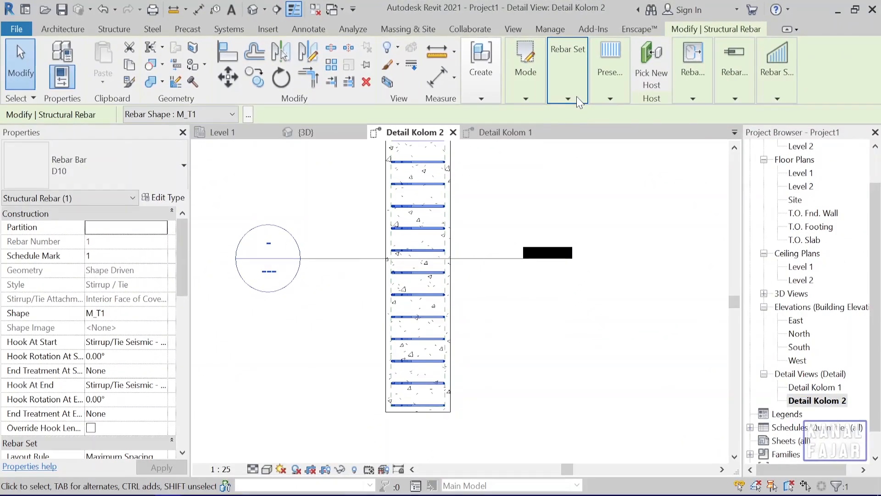
left_click(576, 97)
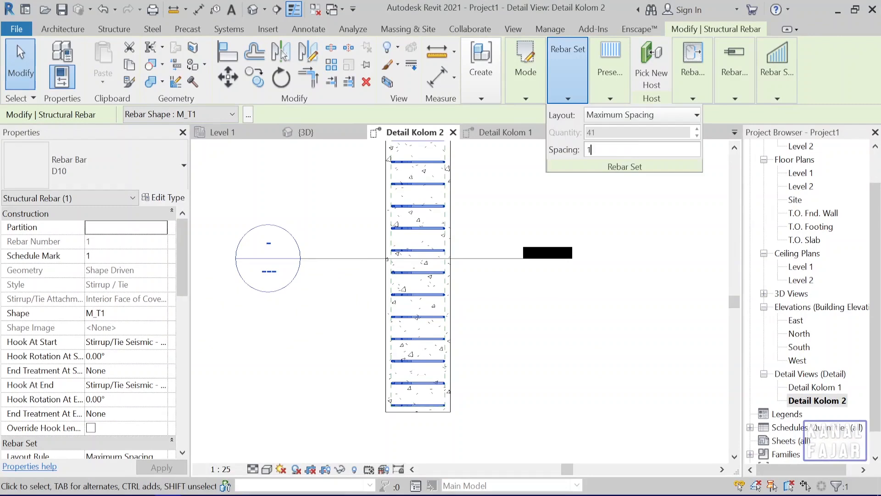
type("150")
left_click(663, 257)
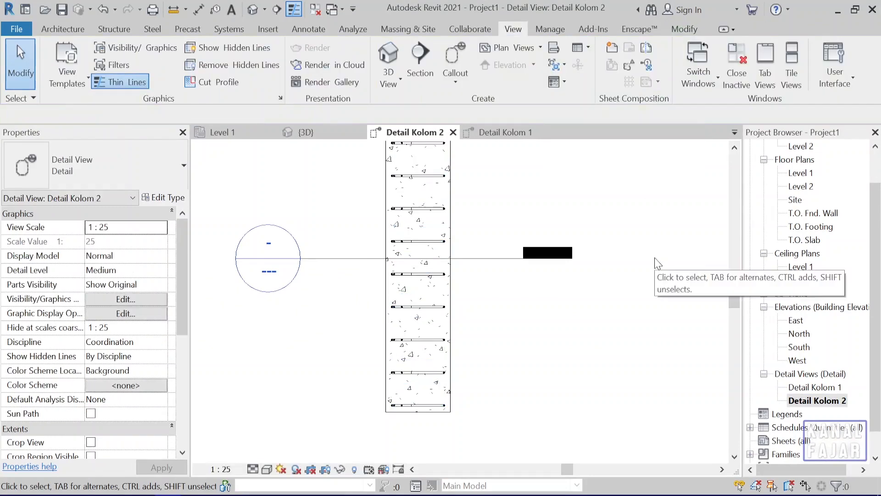
left_click(442, 242)
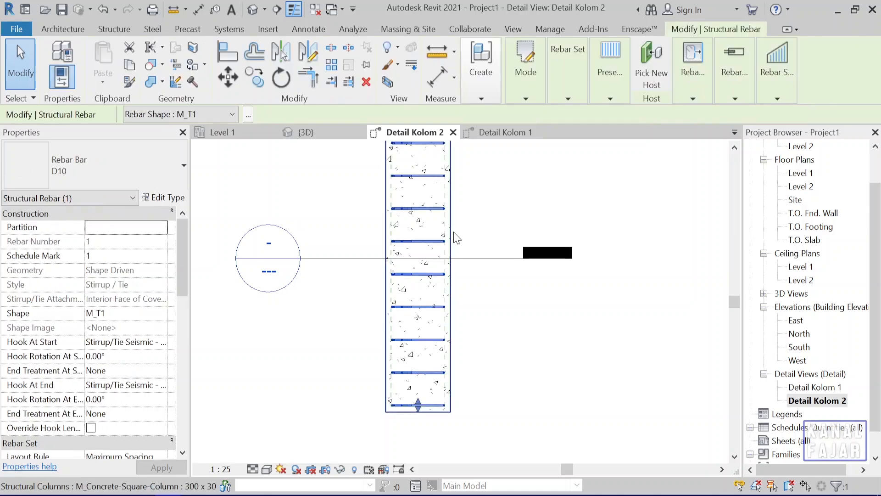
left_click(515, 216)
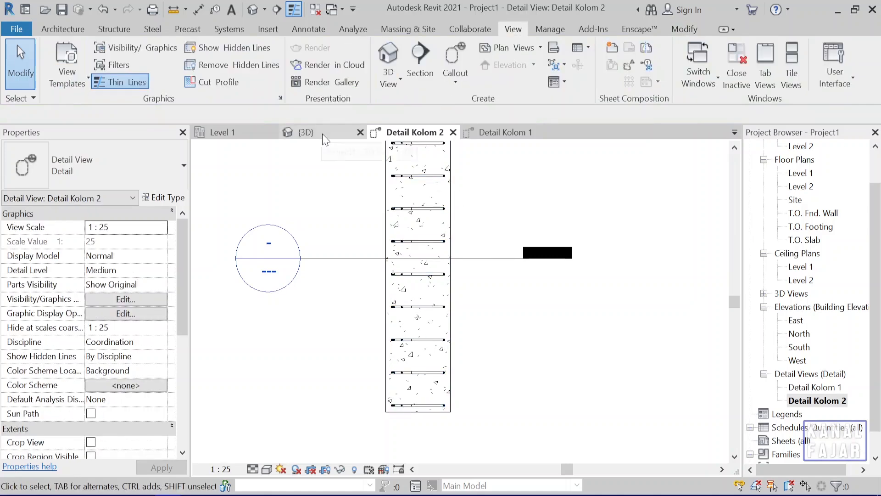
- In Detail Kolom 1, start placing column rebar with the straight M_00 shape and the Parallel to Cover orientation
left_click(487, 132)
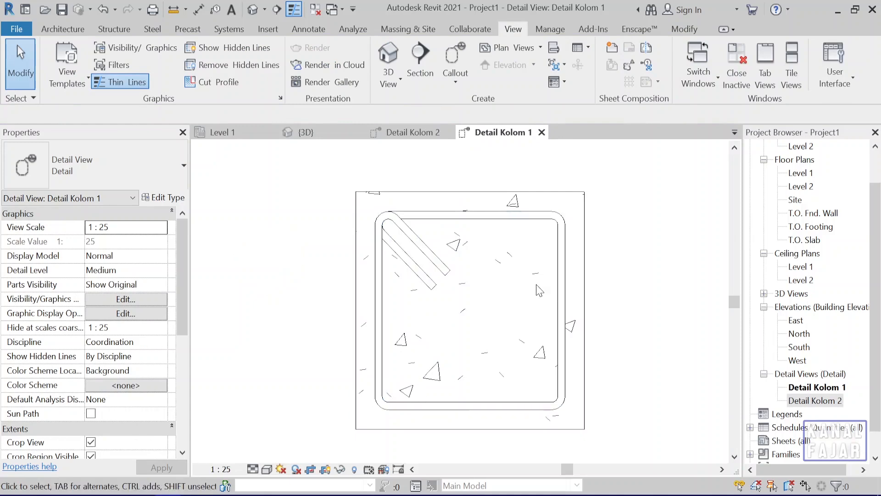
left_click(522, 192)
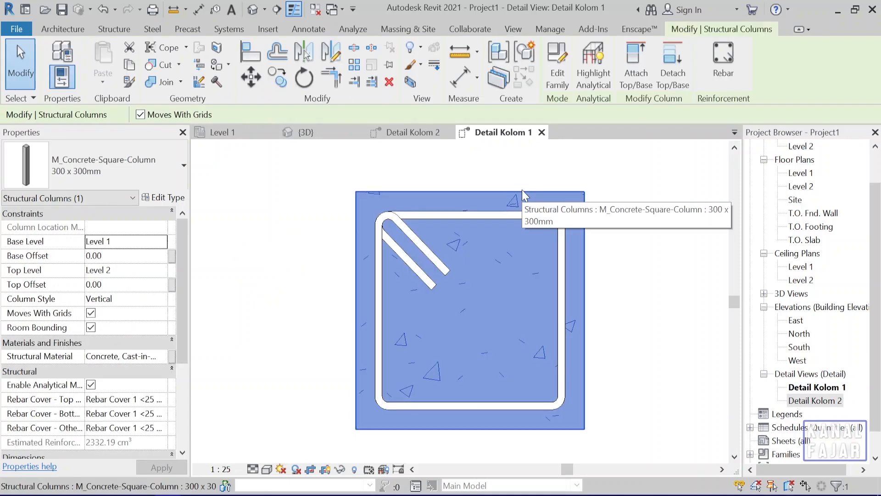
left_click(728, 87)
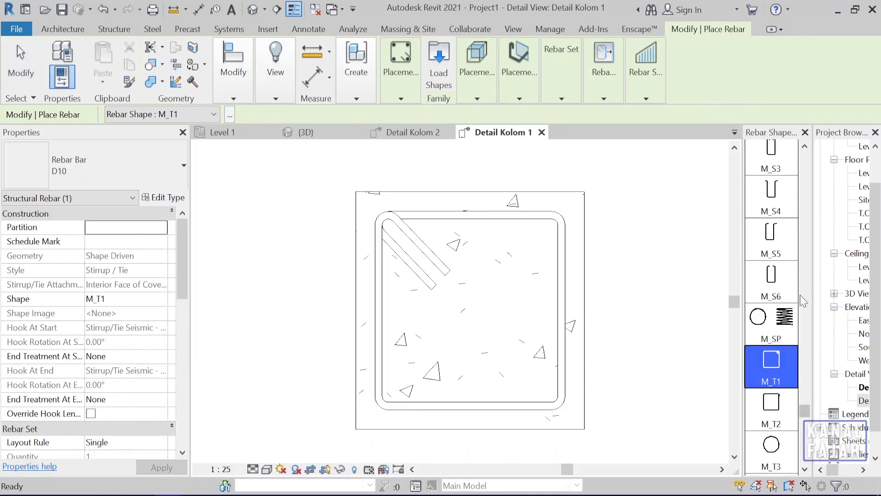
left_click_drag(804, 409, 808, 150)
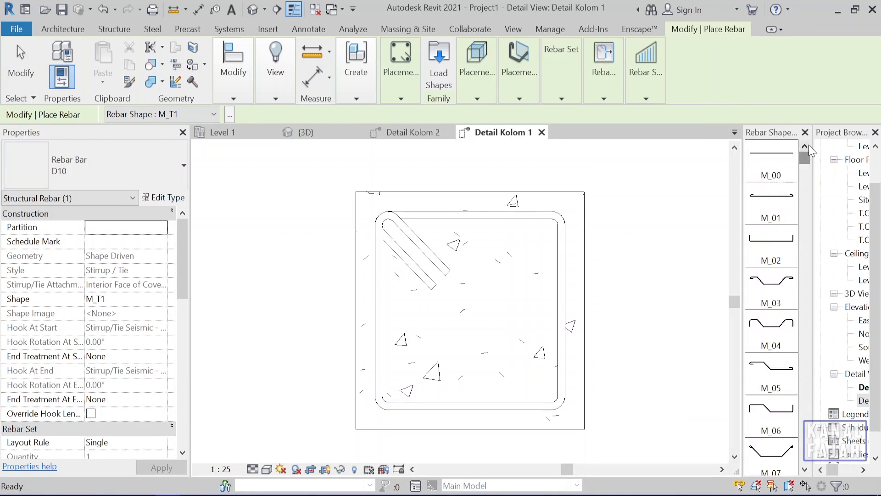
left_click(776, 175)
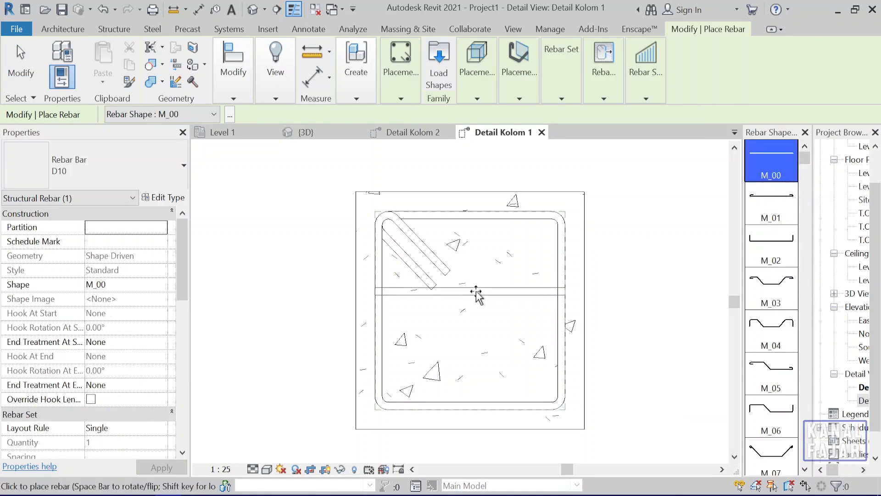
left_click(519, 98)
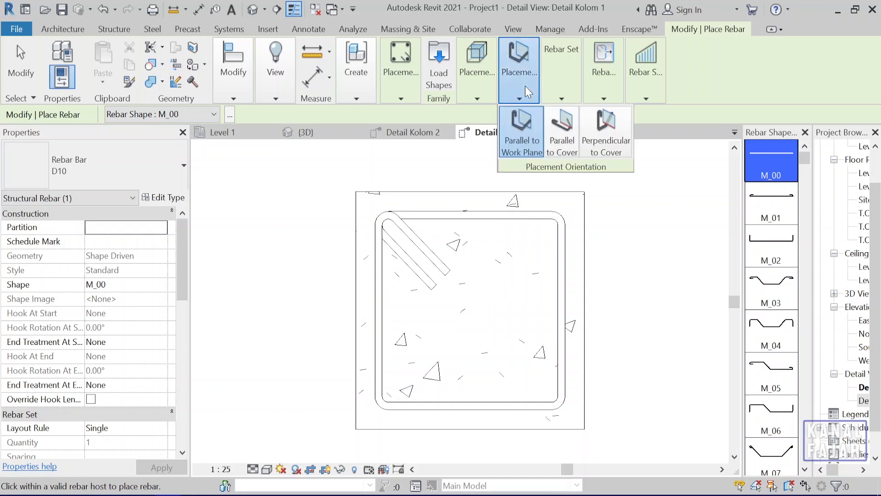
left_click(560, 132)
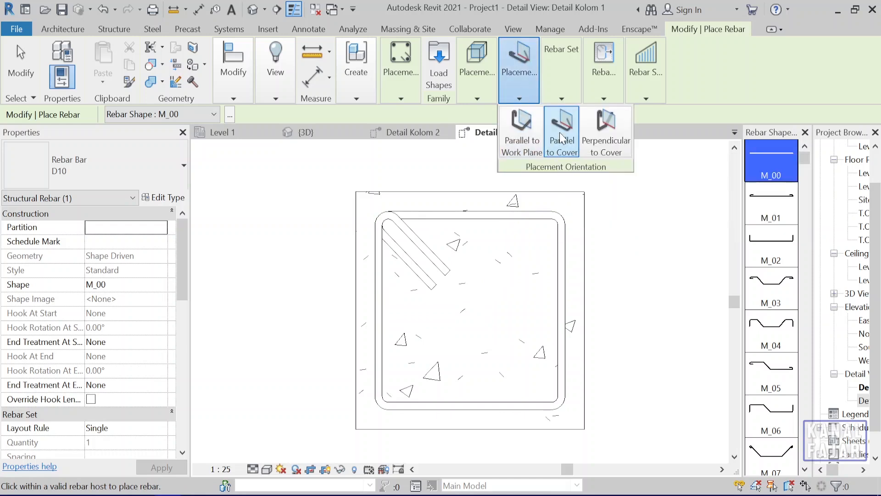
left_click(388, 228)
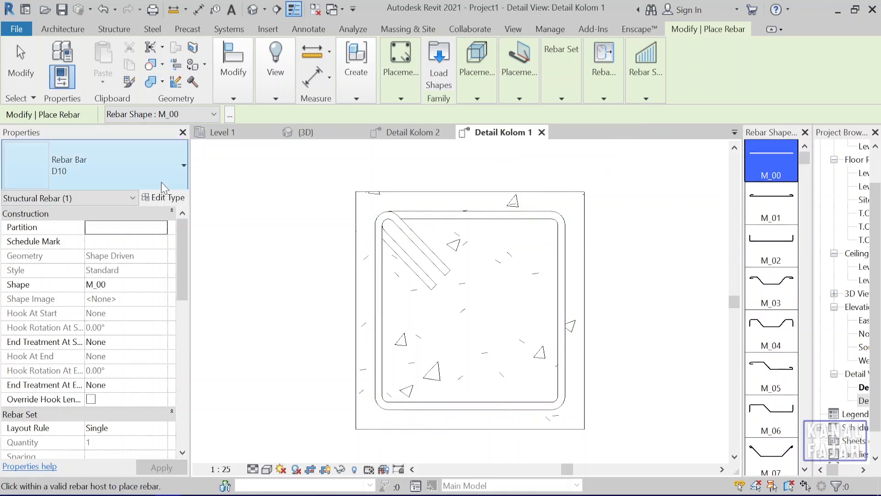
- Create a rebar type named D16 by duplicating the 16M type and use it for the longitudinal bars
left_click(164, 197)
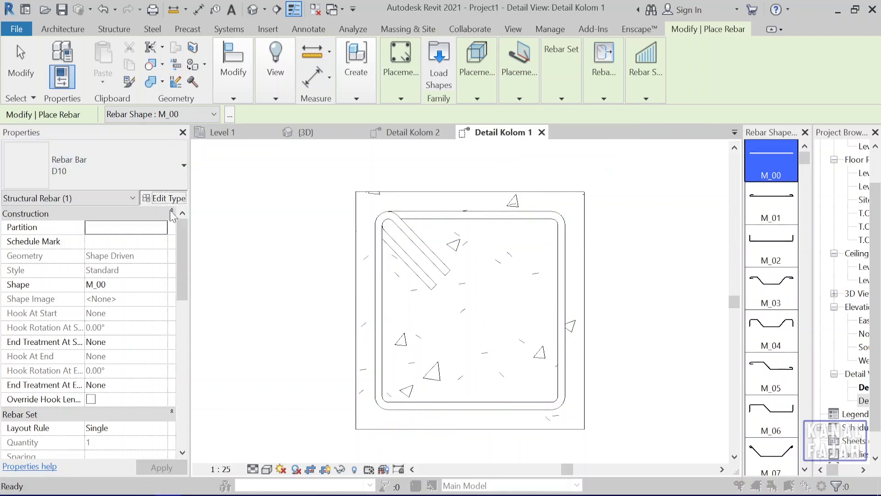
left_click(521, 114)
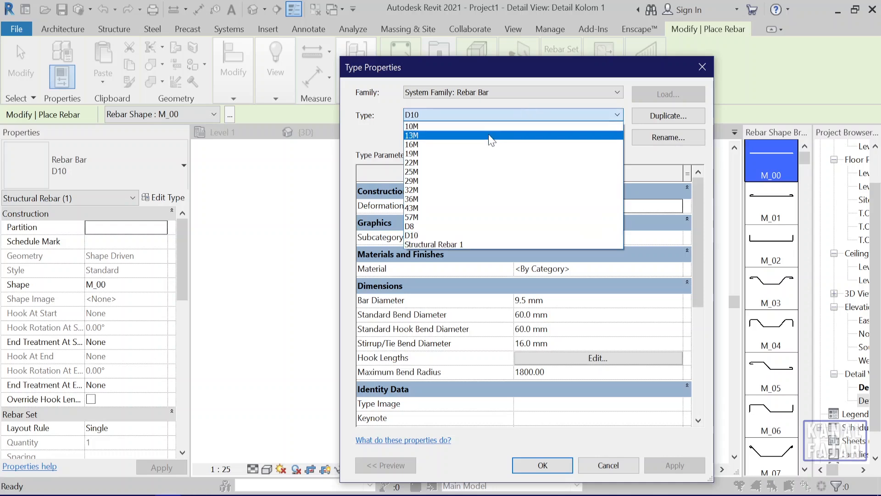
left_click(435, 145)
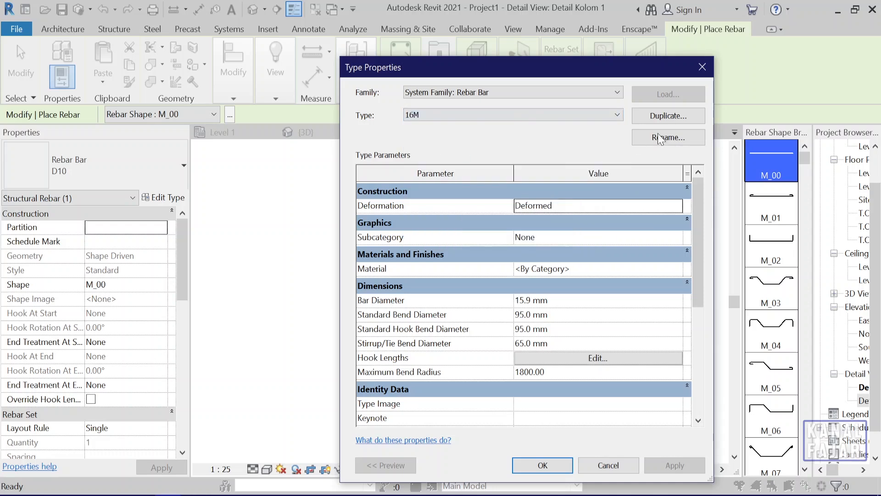
left_click(661, 117)
type("D16")
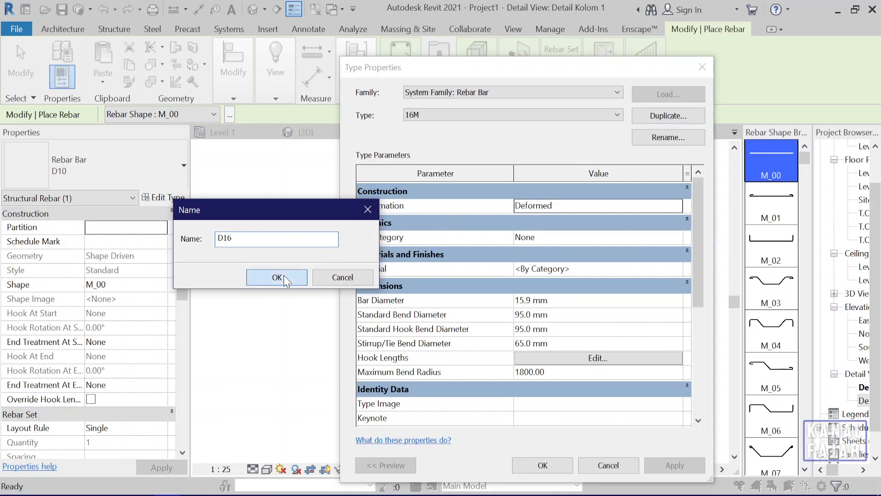
left_click(286, 278)
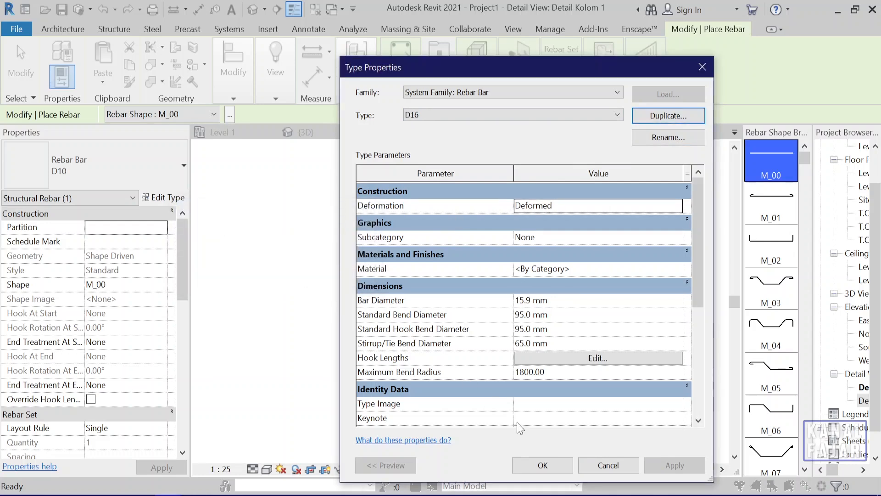
left_click(546, 466)
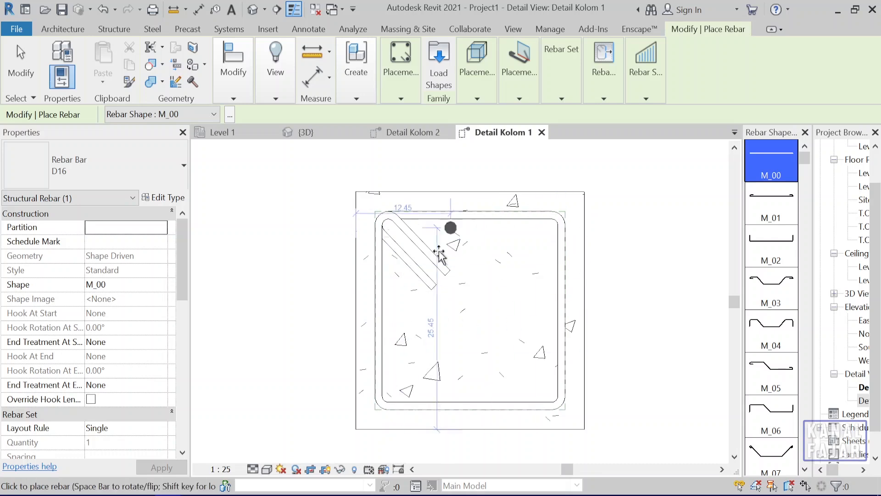
- Place a D16 bar in the stirrup's upper-left corner and distribute it along the upper side using the Fixed Number layout with quantity 3
left_click(388, 226)
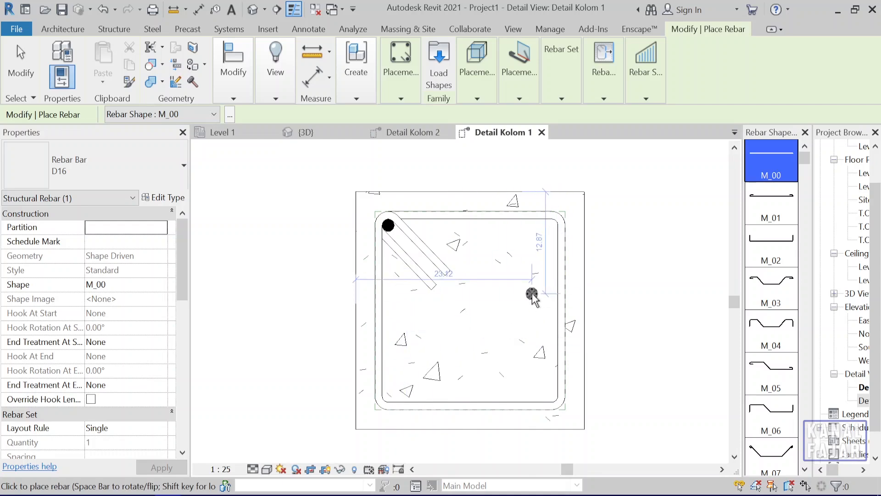
key("Escape")
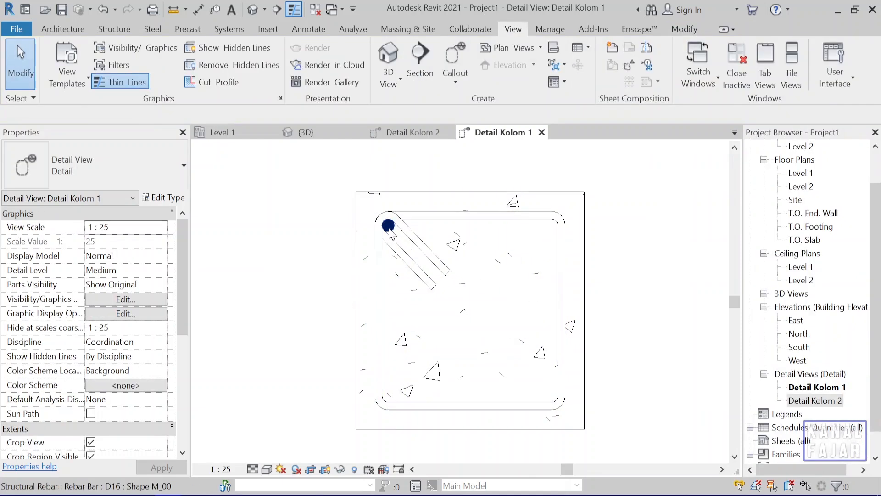
left_click(389, 232)
mouse_move(595, 97)
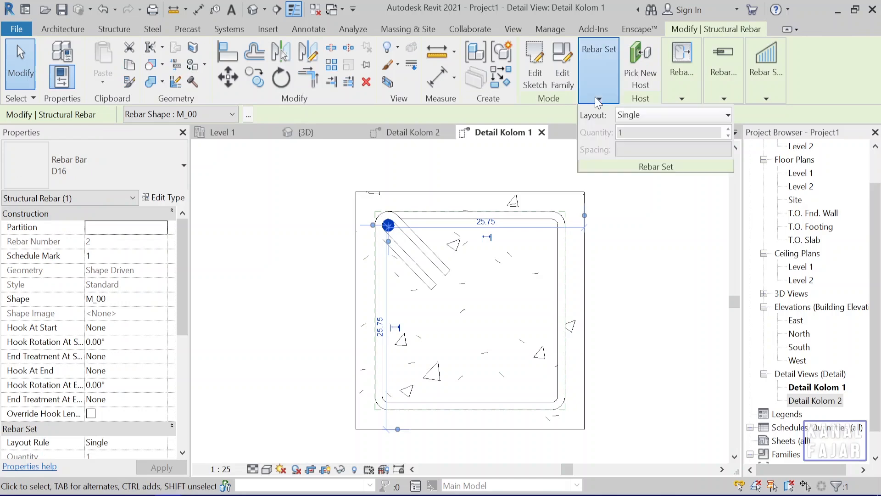
left_click(629, 116)
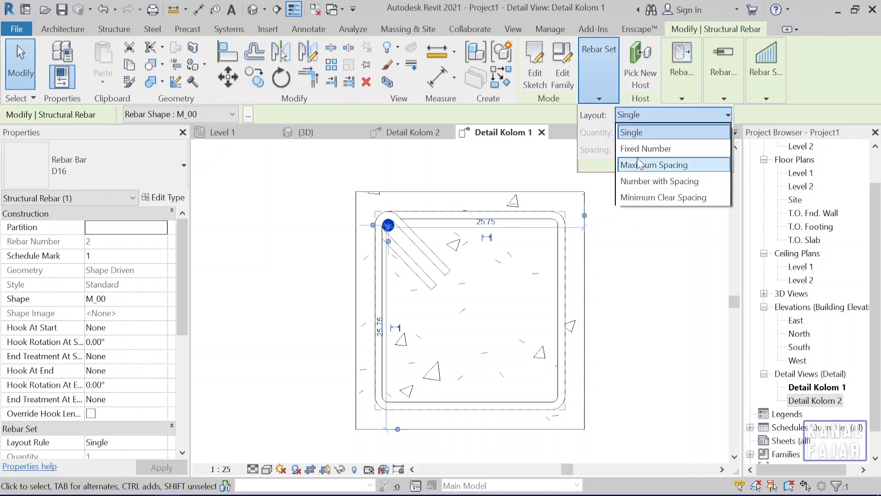
left_click(642, 148)
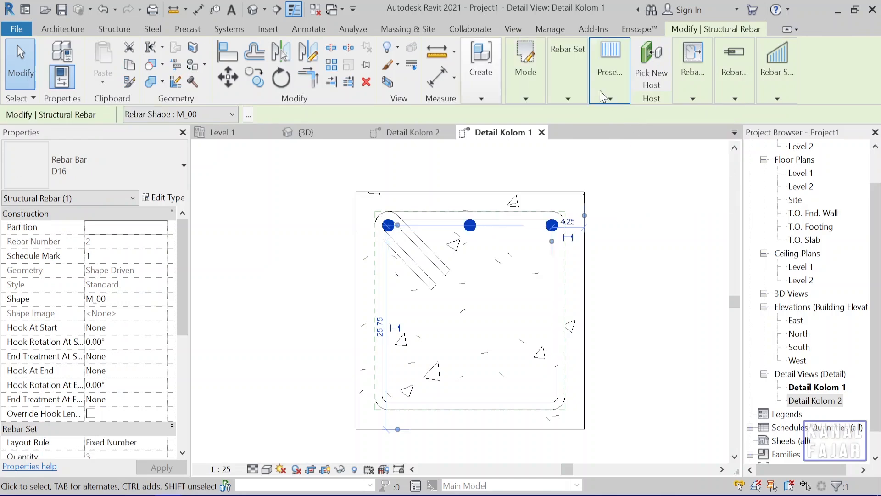
mouse_move(579, 88)
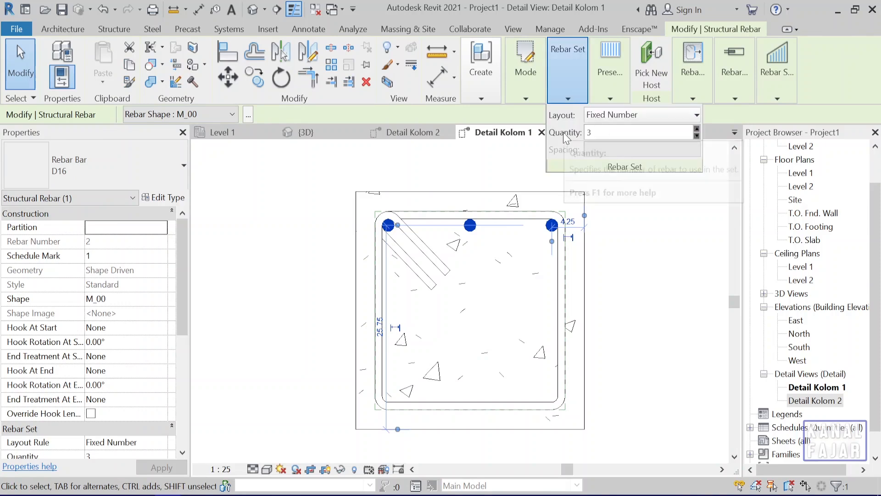
left_click(613, 131)
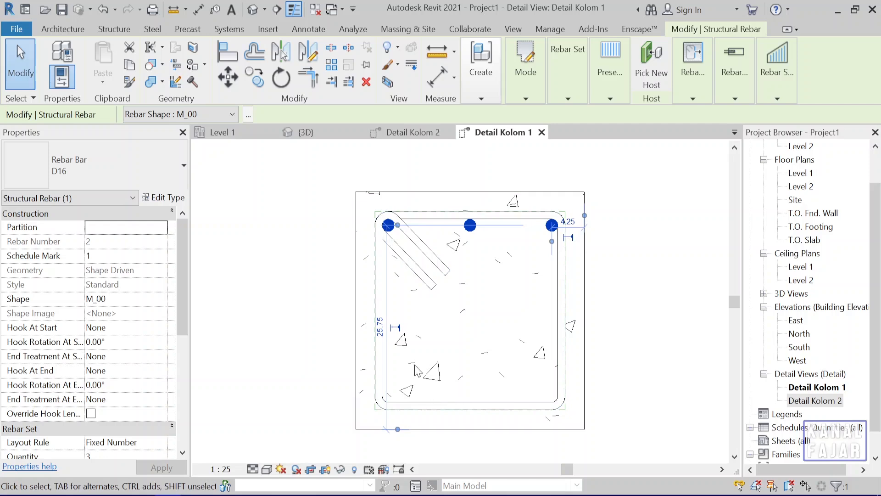
left_click(337, 267)
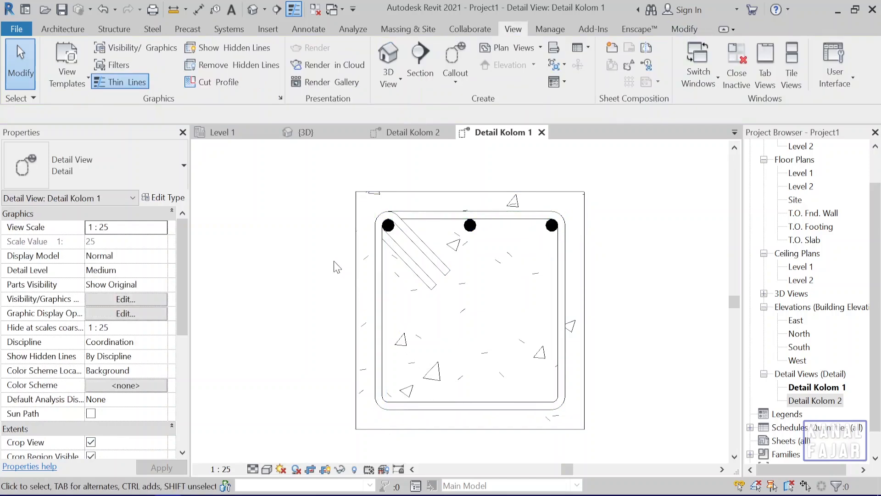
- Place a Fixed Number set of 3 D16 straight bars along the stirrup's lower side, starting from the lower-left corner
left_click(355, 268)
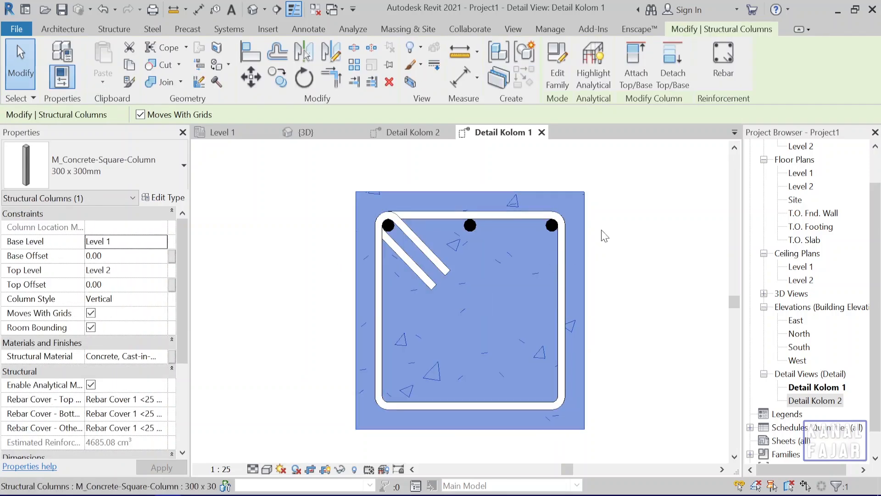
left_click(712, 54)
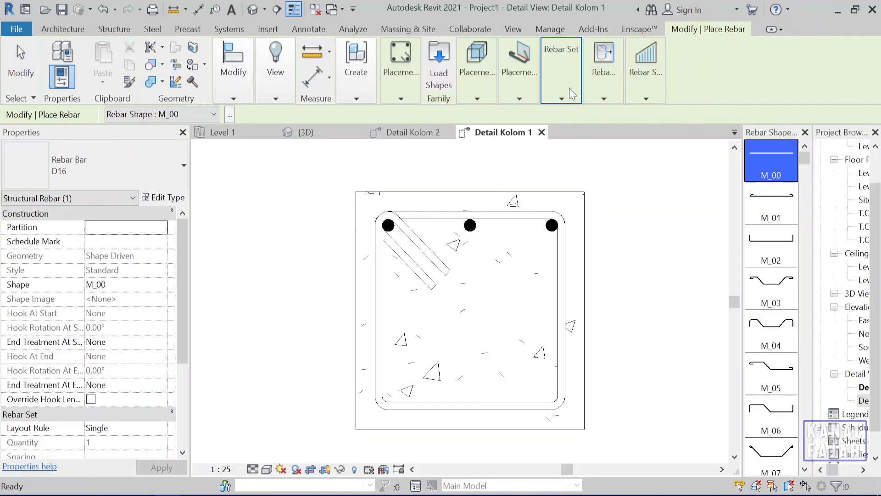
left_click(571, 94)
left_click(606, 116)
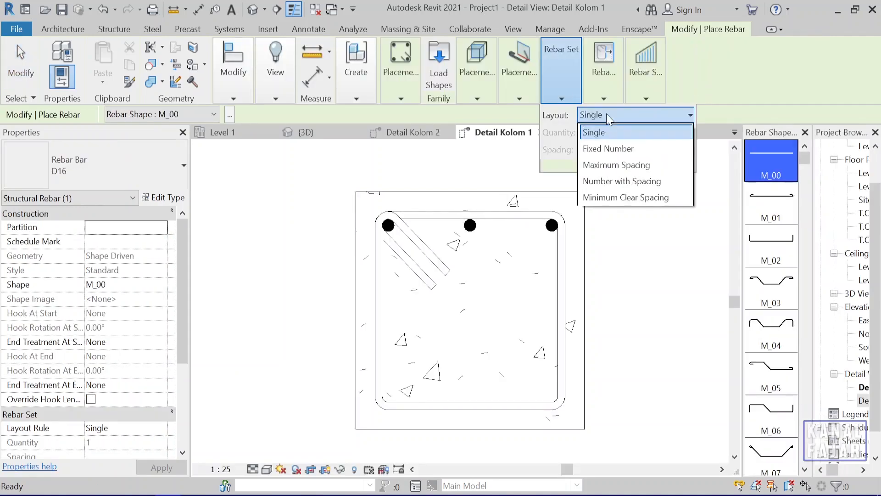
left_click(618, 148)
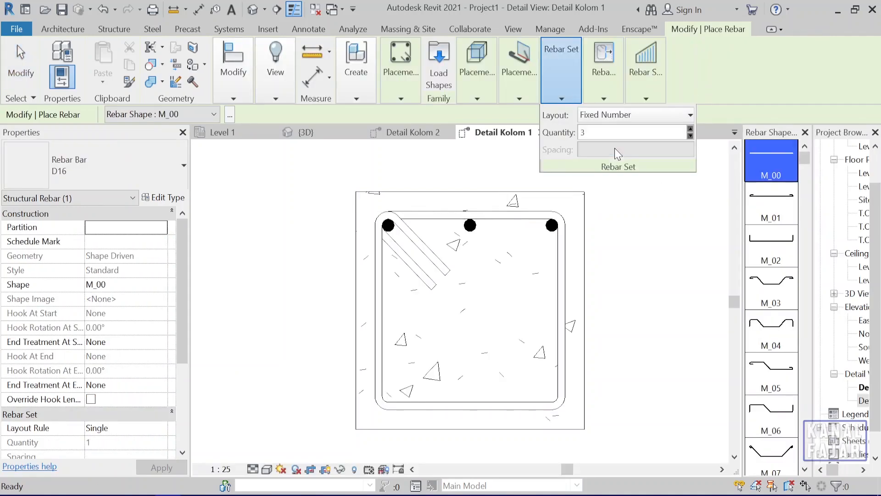
left_click(388, 396)
key("Escape")
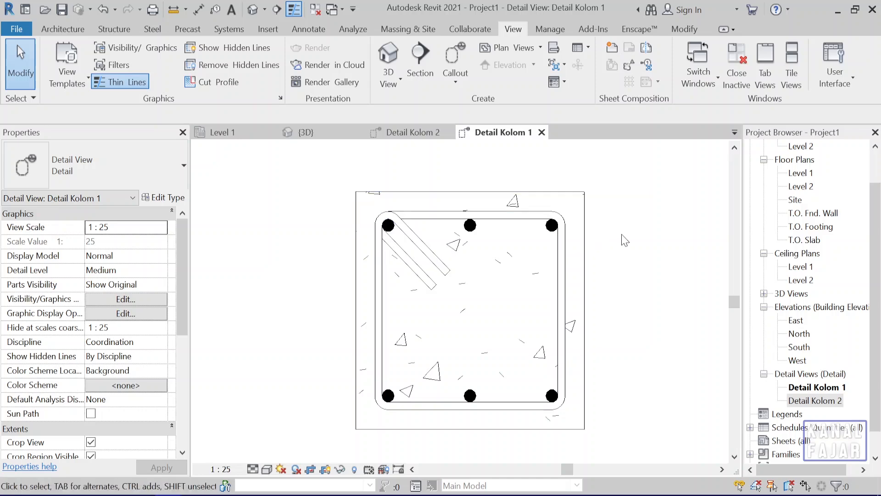
left_click(589, 244)
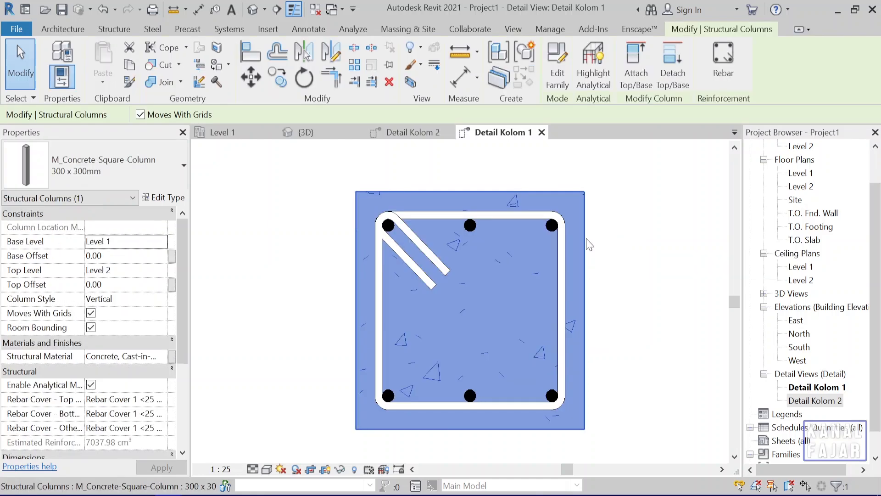
left_click(731, 76)
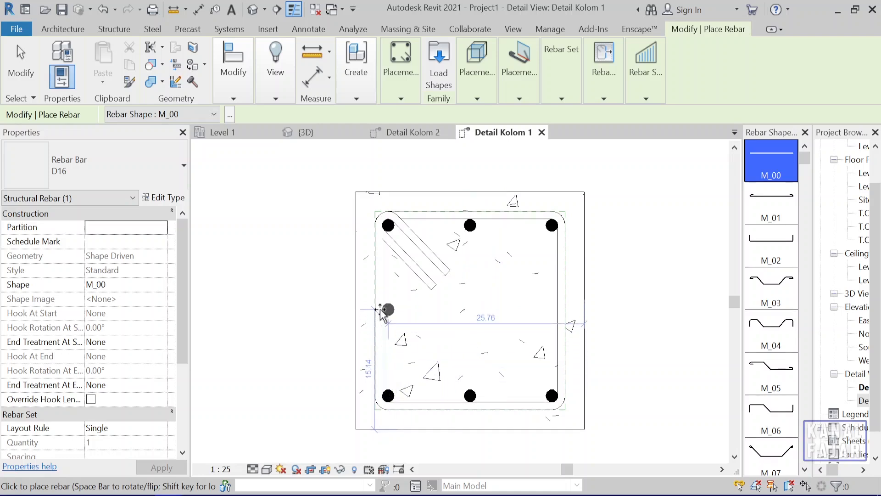
key("Escape")
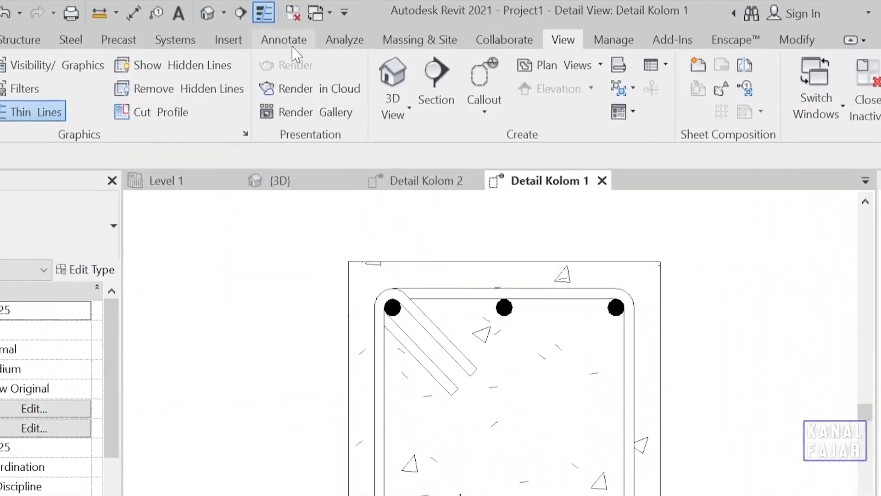
- Draw a horizontal Thin Lines detail line about 35.5 long from the midpoint of the column's left edge past its right edge
left_click(313, 34)
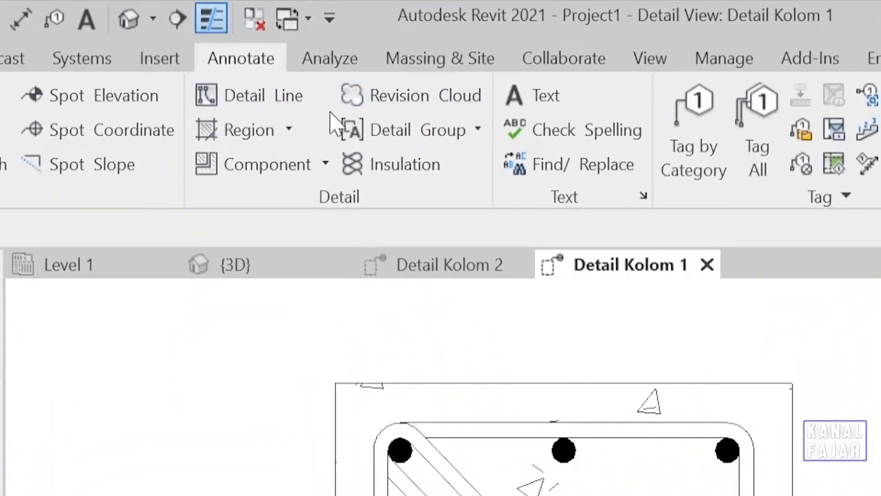
left_click(305, 104)
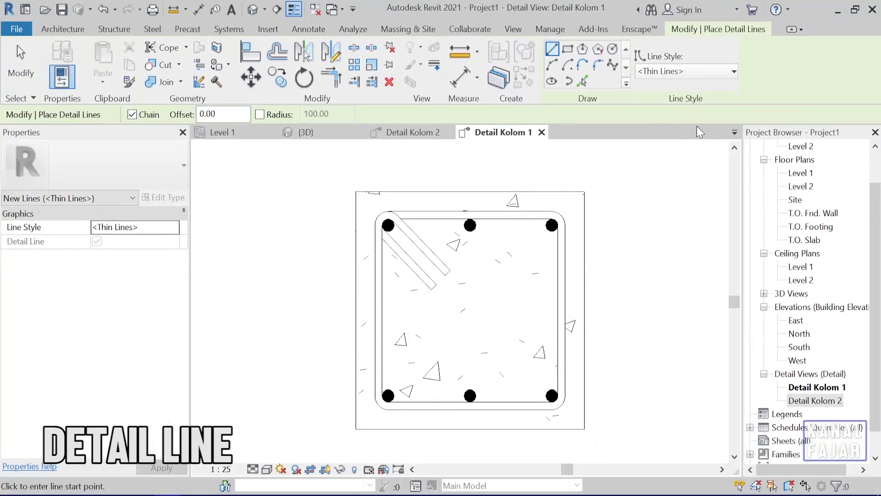
left_click(730, 71)
scroll(679, 138, "up", 1)
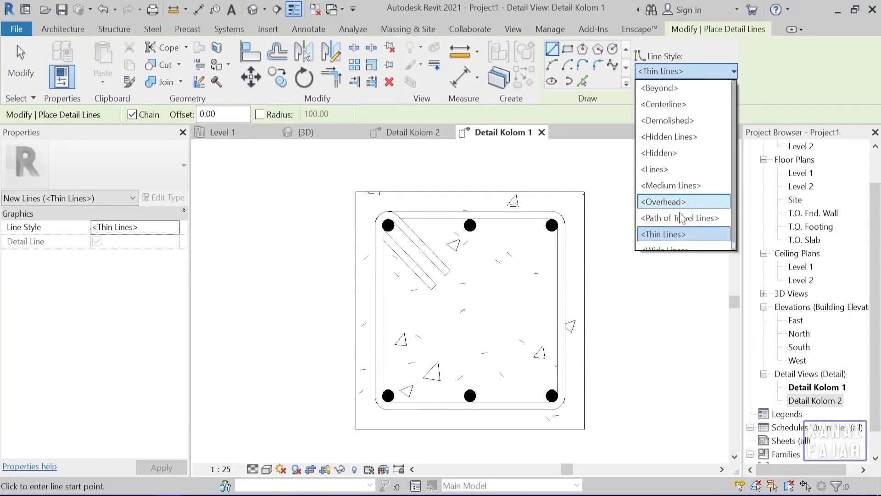
left_click(682, 72)
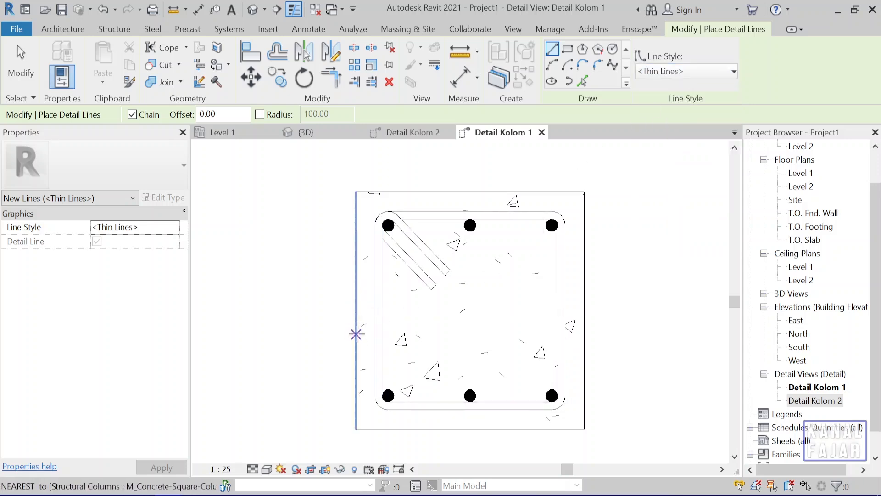
left_click(356, 310)
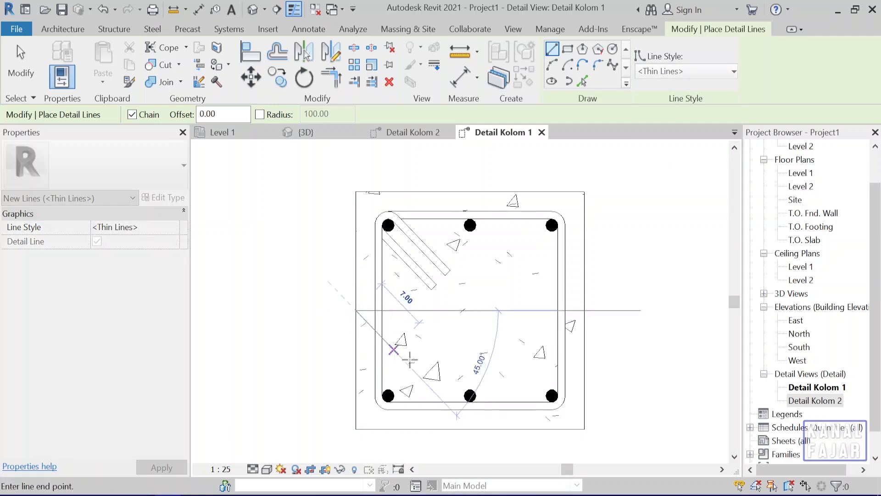
left_click(626, 310)
key("Escape")
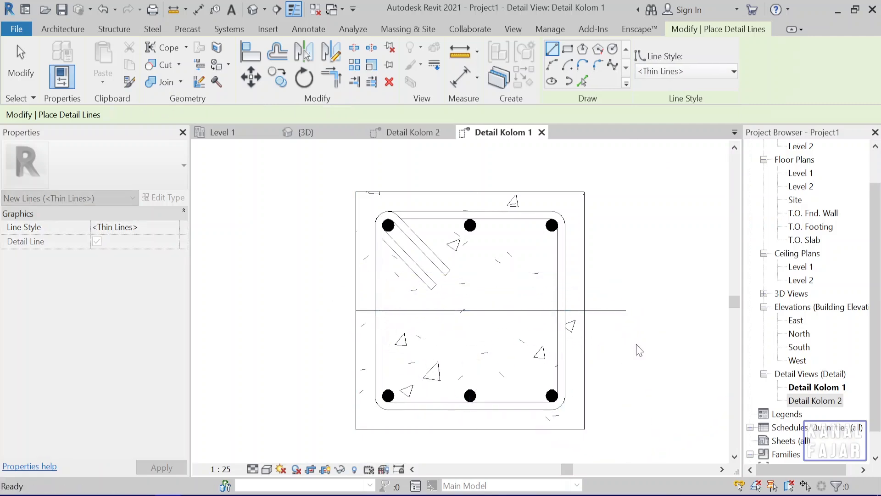
key("Escape")
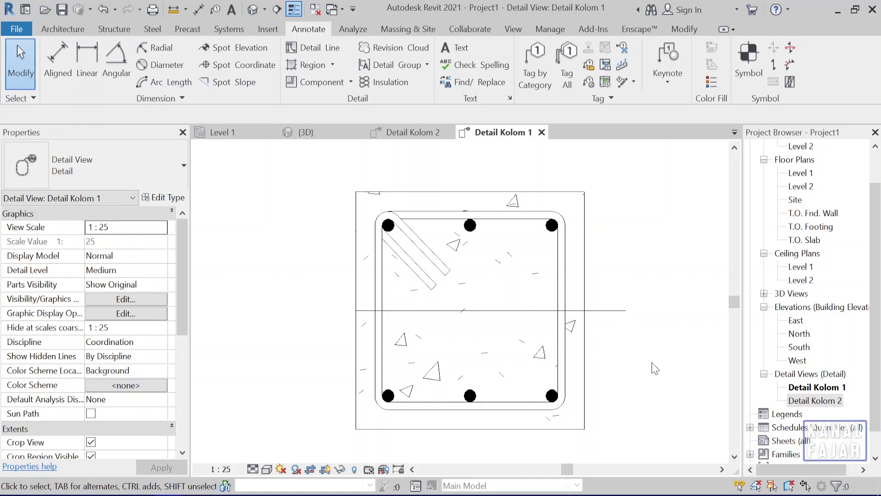
- Copy the lower set of three D16 bars vertically up to the detail line at the column's mid-height
scroll(633, 373, "down", 1)
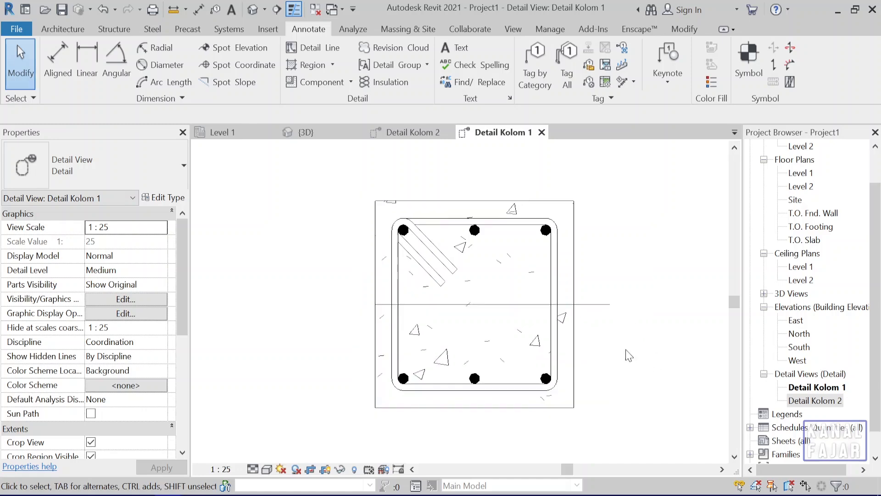
left_click(549, 381)
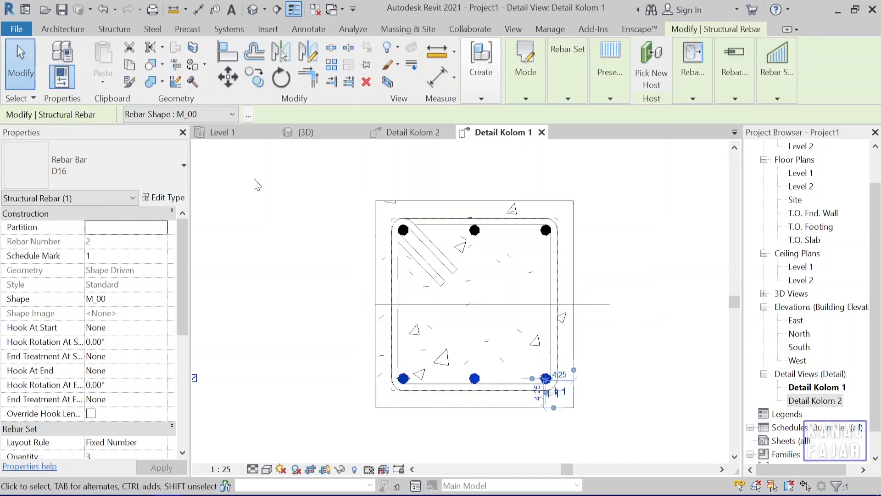
left_click(252, 84)
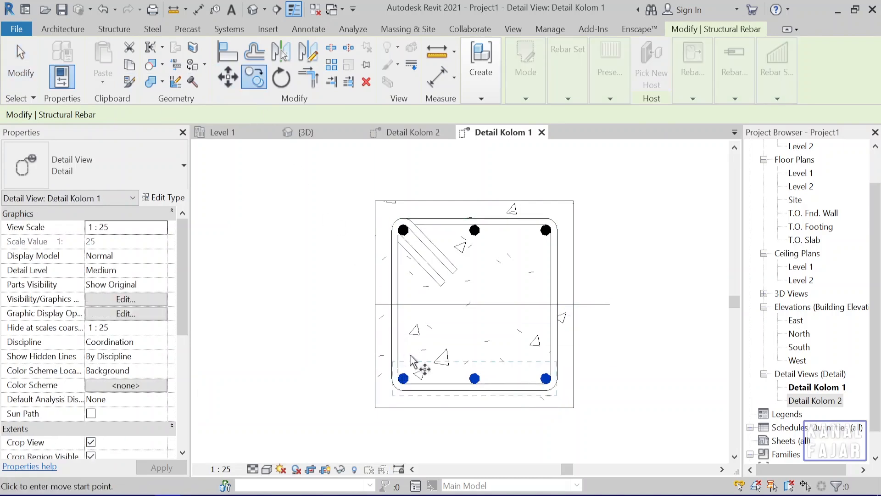
scroll(406, 380, "up", 3)
left_click(400, 406)
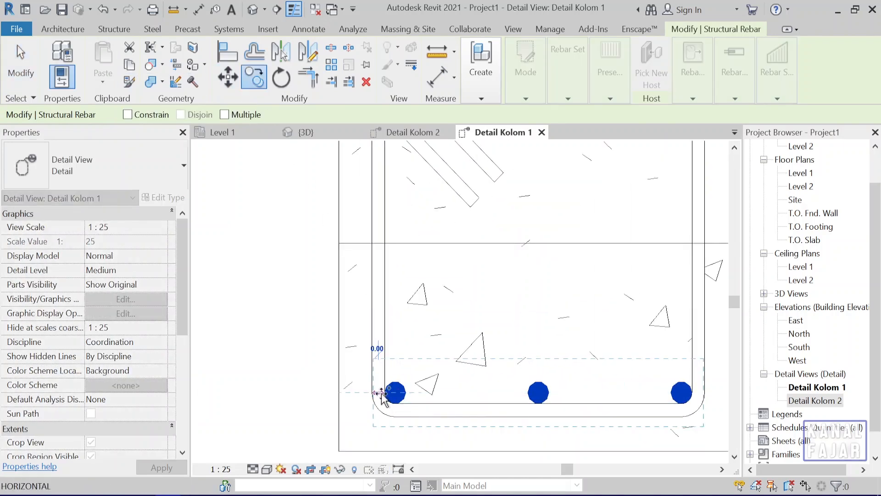
left_click(380, 243)
scroll(321, 275, "down", 3)
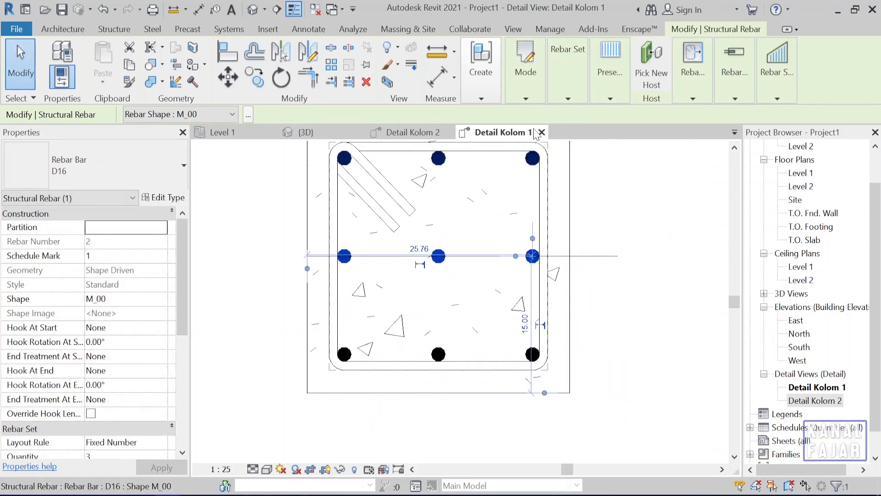
- Change the layout of the copied mid-height D16 rebar set to Single
left_click(561, 97)
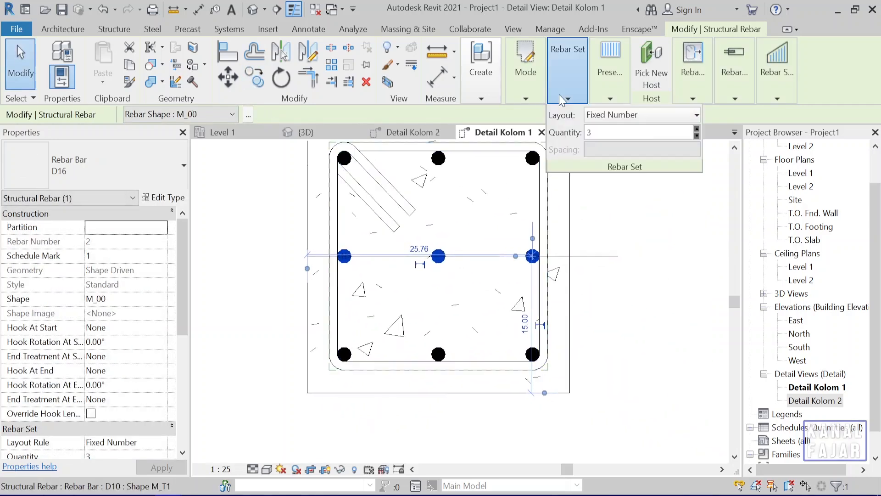
left_click(668, 120)
left_click(624, 131)
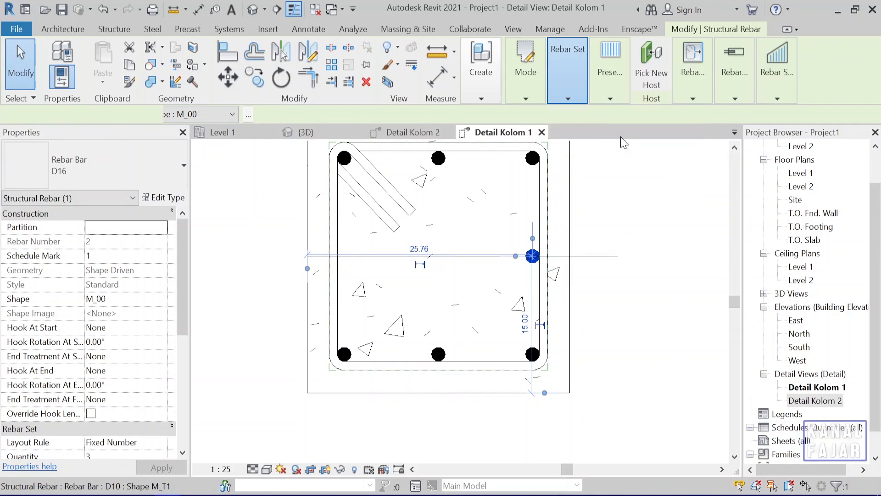
left_click(253, 86)
scroll(543, 264, "up", 2)
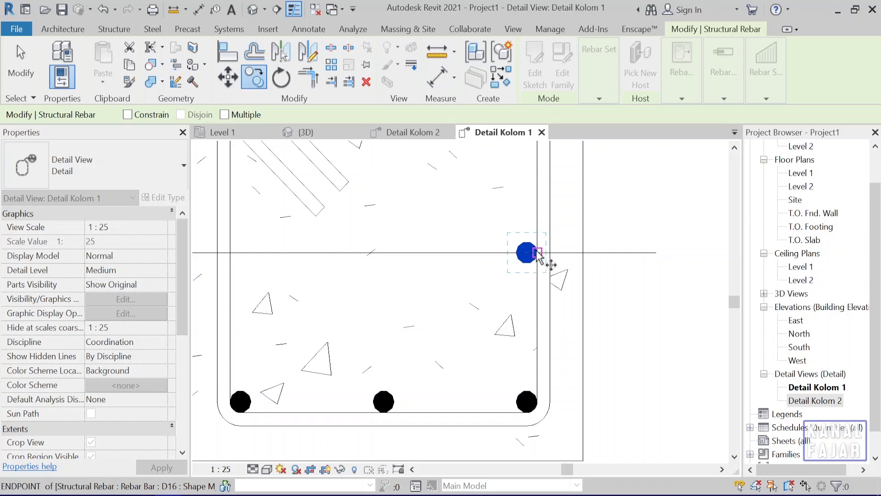
left_click(537, 253)
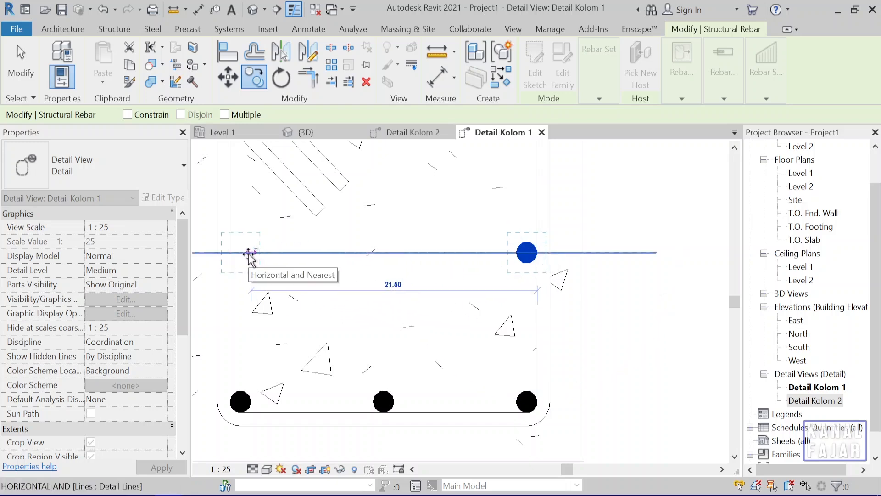
key("Escape")
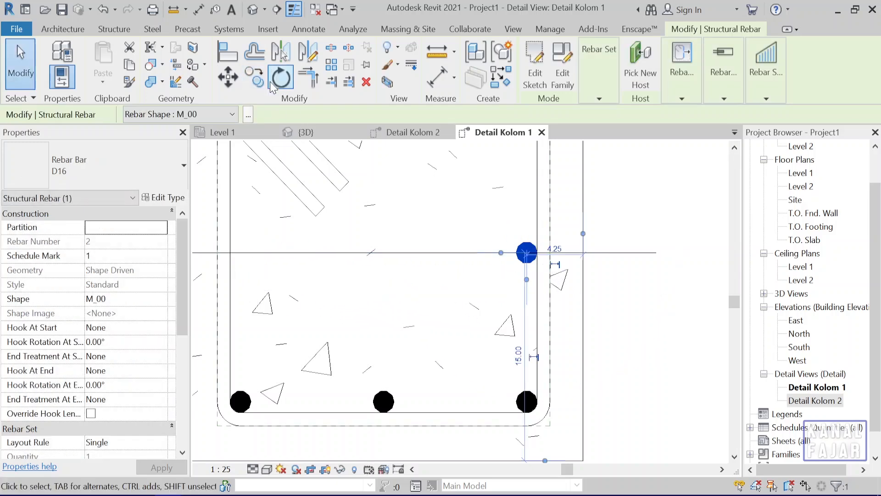
- Copy the single mid-height D16 bar horizontally to the inner midpoint of the stirrup's left side
left_click(253, 84)
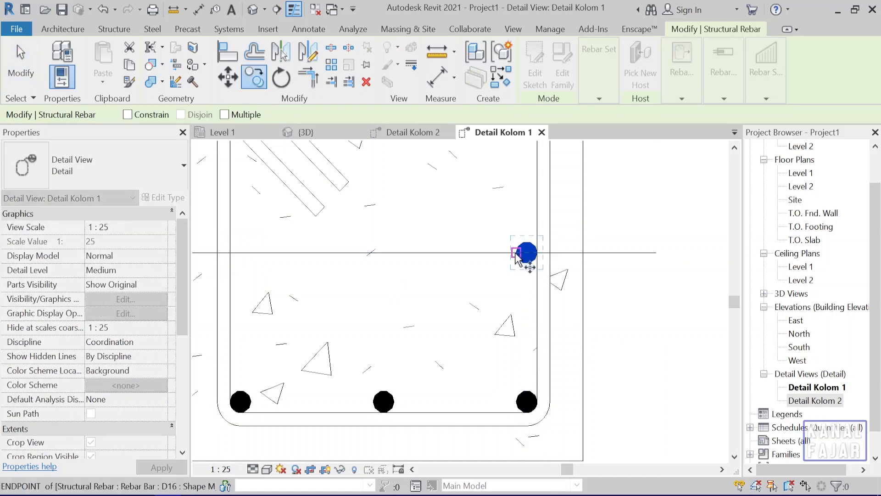
left_click(526, 252)
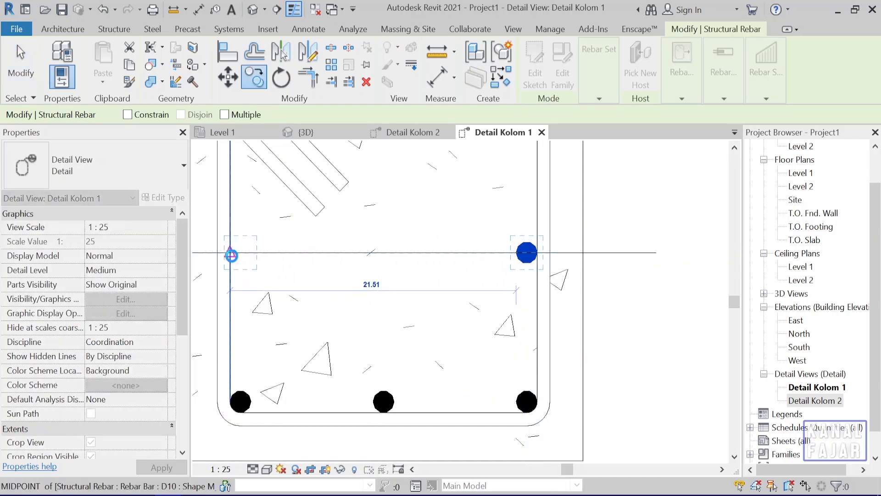
left_click(231, 255)
left_click(613, 289)
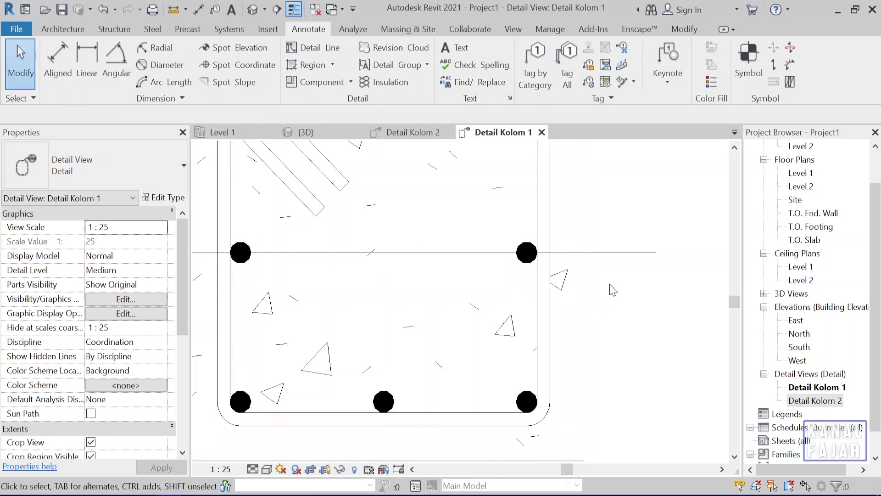
- Delete the horizontal detail line used as a guide at the column's mid-height
left_click(615, 255)
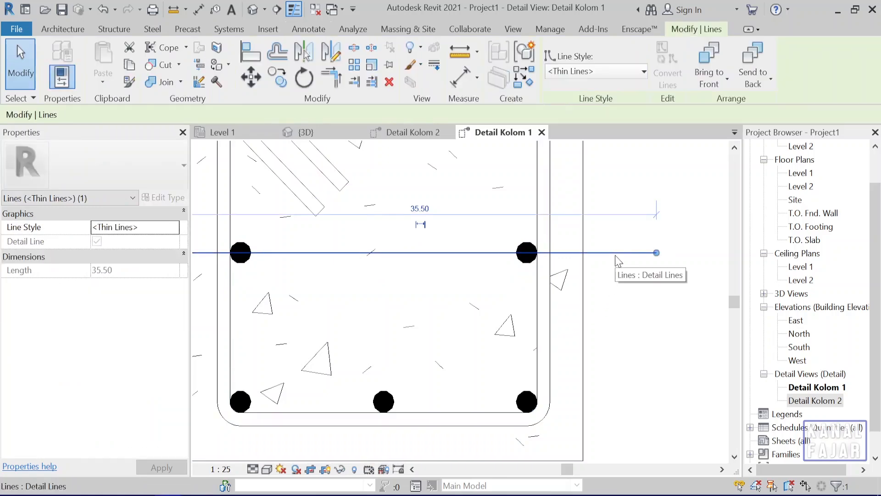
key("Delete")
scroll(612, 307, "down", 3)
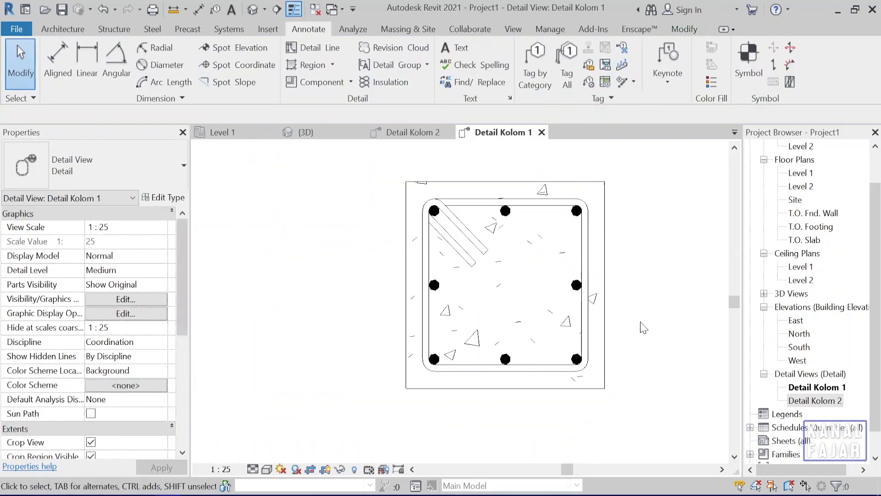
- Select all the column's stirrups and longitudinal bars and make them display unobscured and as solid in the {3D} view
left_click(306, 132)
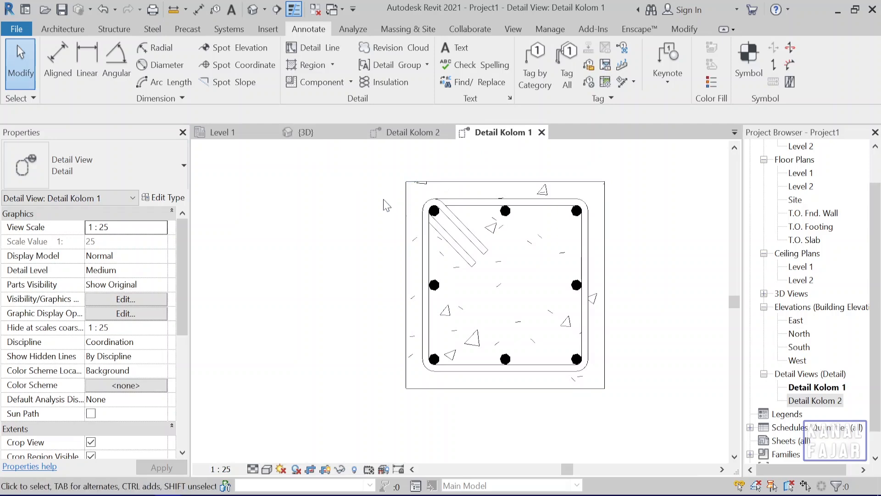
left_click_drag(373, 188, 627, 379)
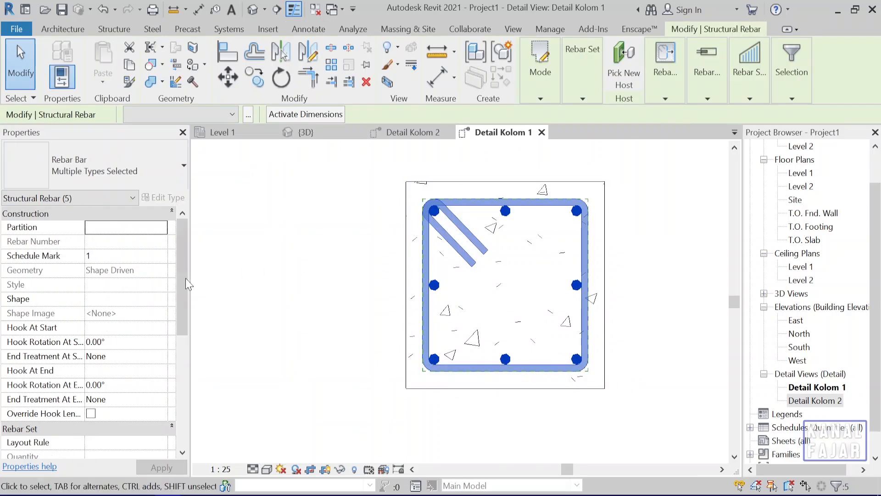
scroll(124, 372, "down", 3)
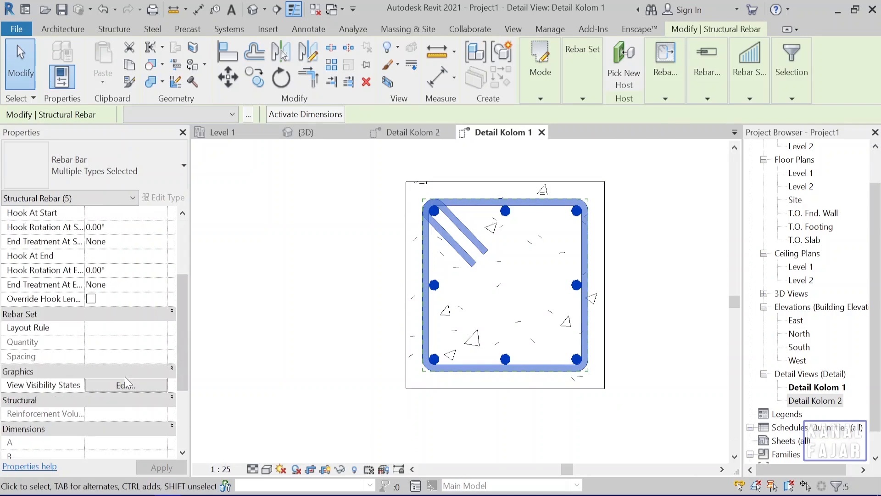
left_click(98, 384)
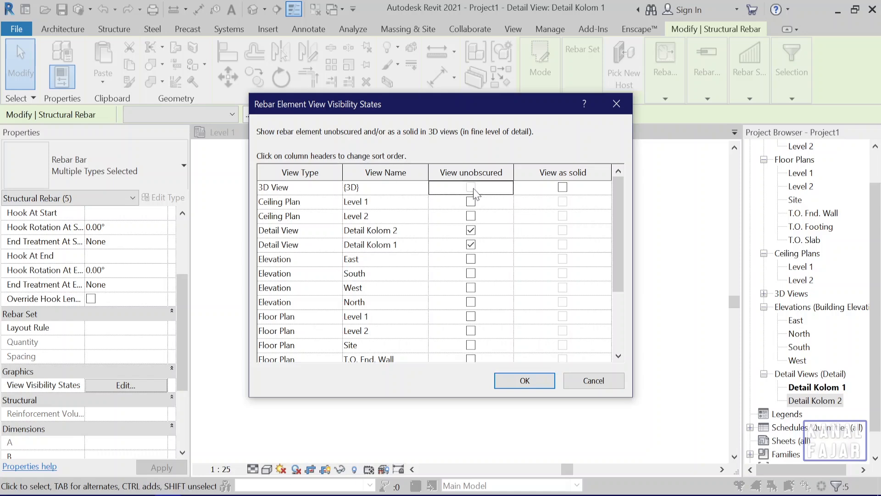
left_click(550, 380)
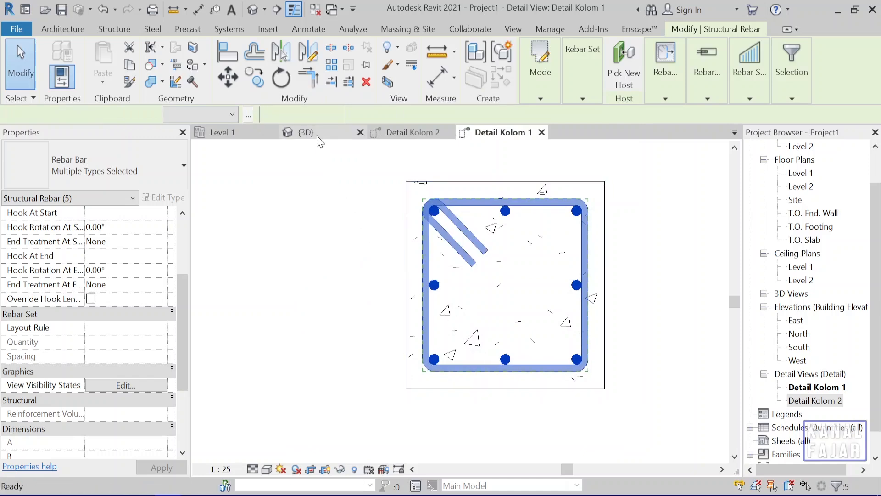
- In the {3D} view, set the detail level to Fine and the visual style to Realistic
left_click(316, 134)
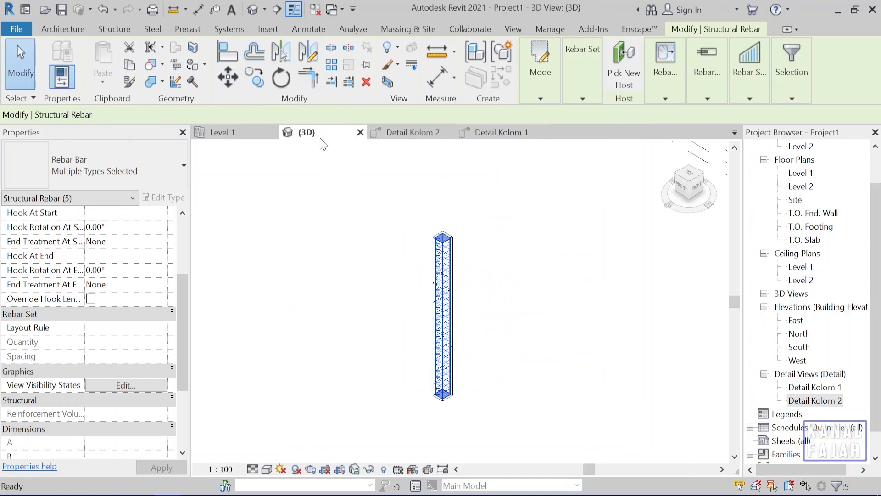
left_click(252, 469)
left_click(268, 452)
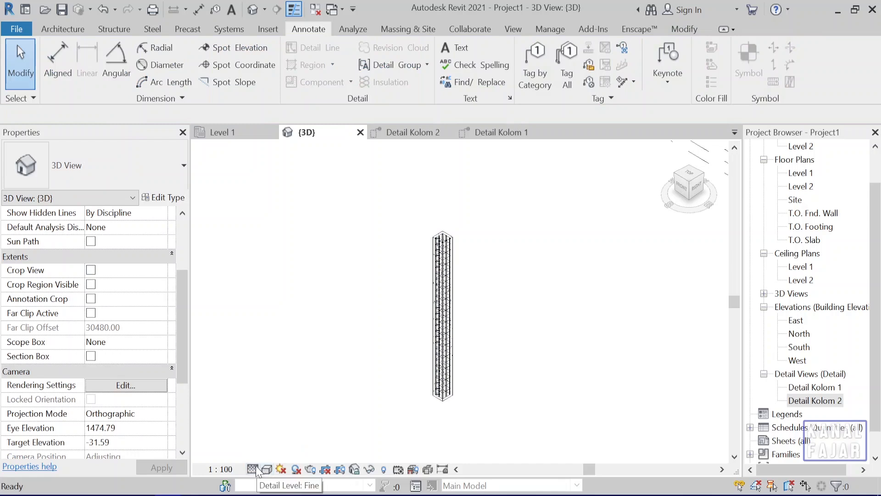
left_click(253, 468)
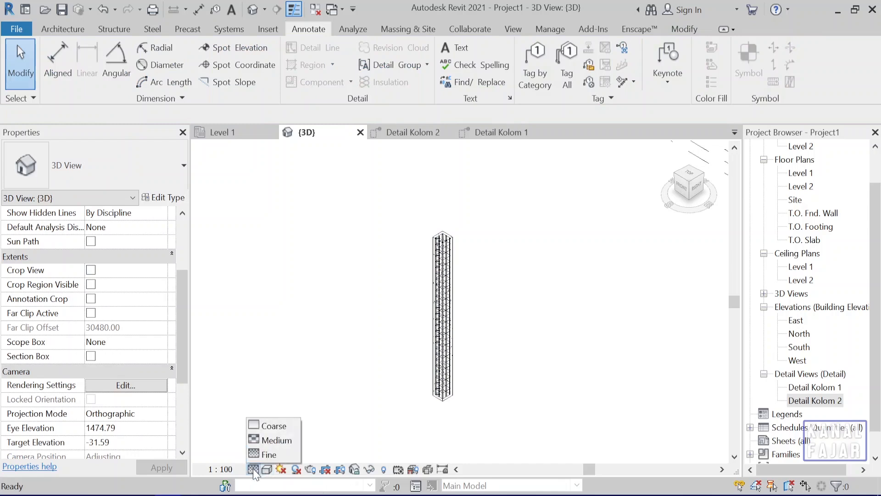
left_click(255, 456)
left_click(266, 469)
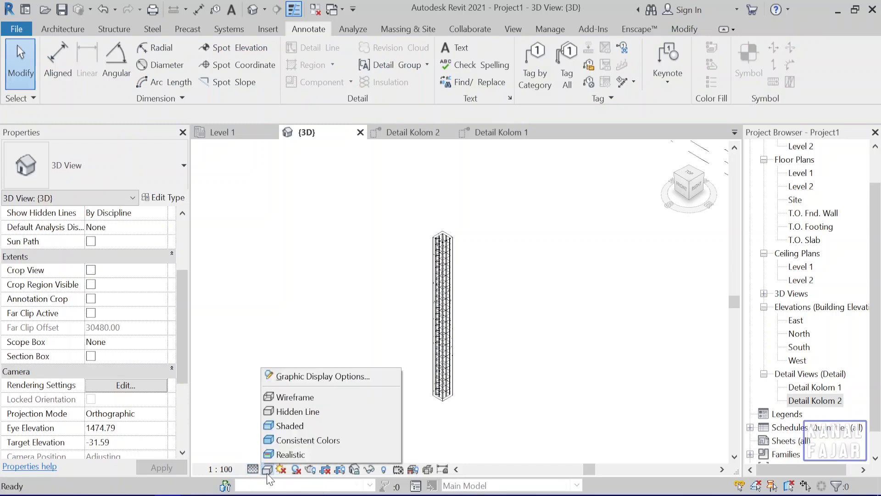
left_click(280, 458)
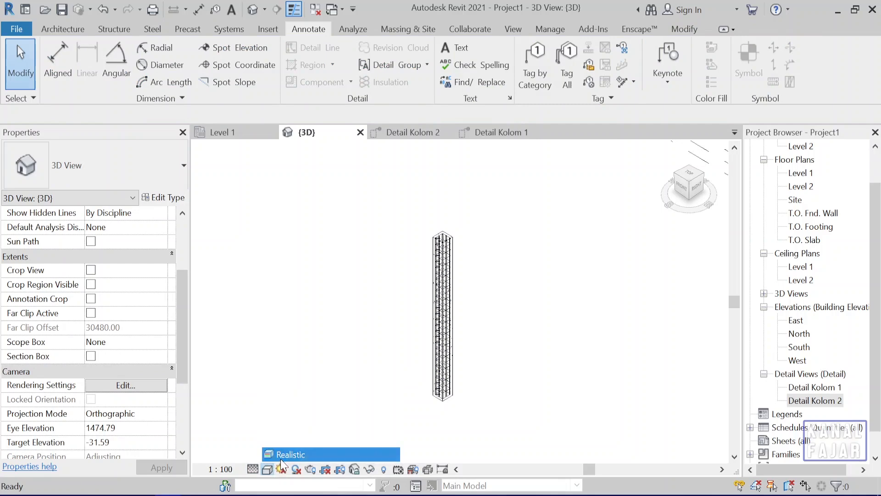
- Inspect the column's rebar cage up close in 3D and return to the Detail Kolom 1 view
scroll(477, 419, "up", 8)
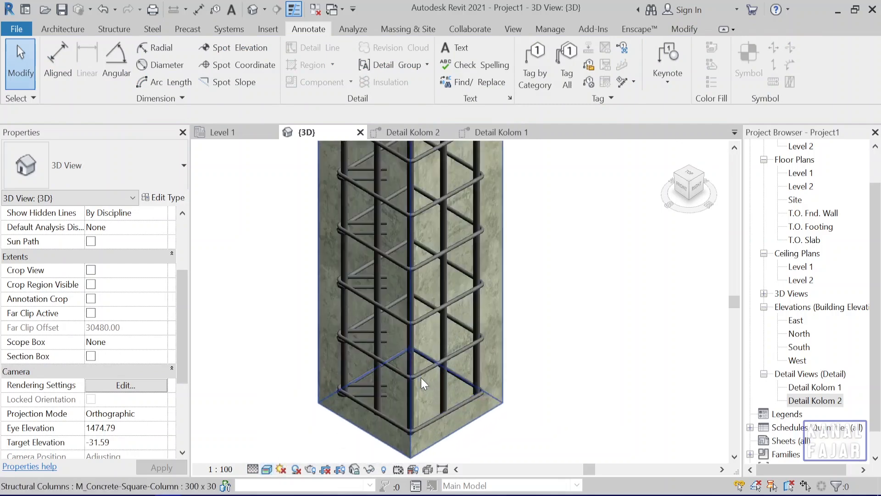
middle_click_drag(523, 363, 544, 365, "shift")
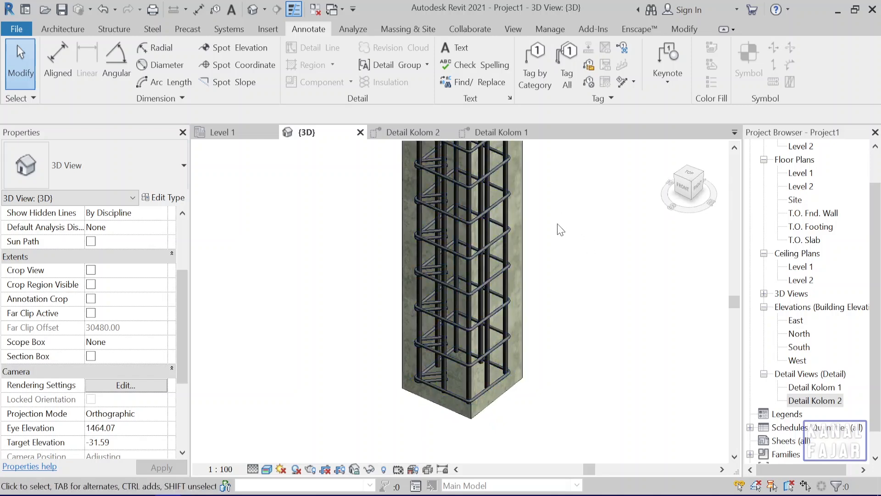
left_click(522, 132)
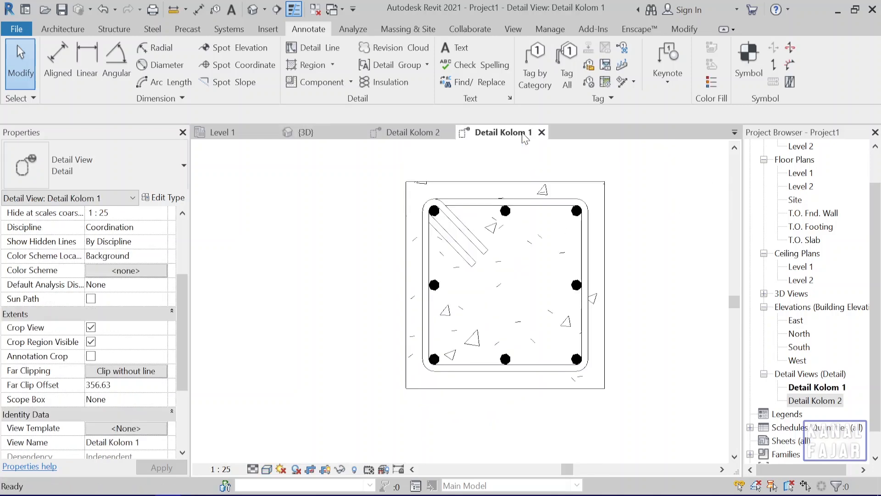
- Move the Detail Kolom 2 section line close to the column's front face in the Level 1 plan and reopen the Detail Kolom 2 view
left_click(408, 133)
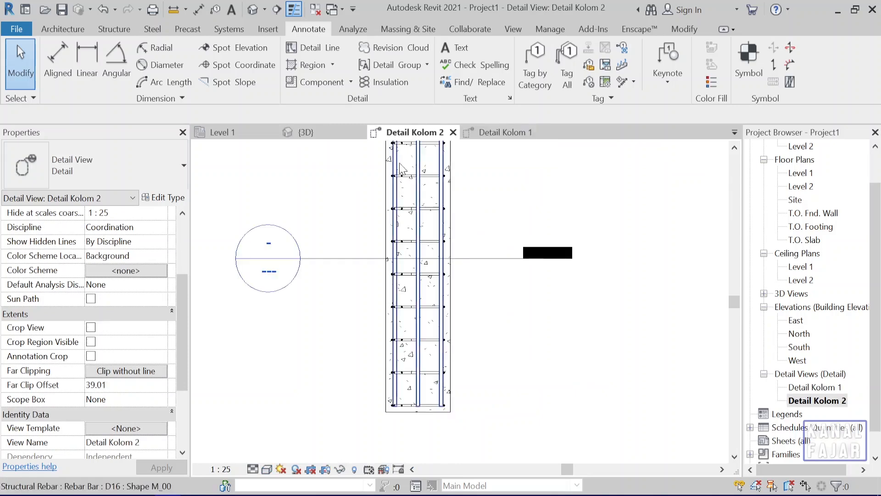
scroll(456, 275, "up", 5)
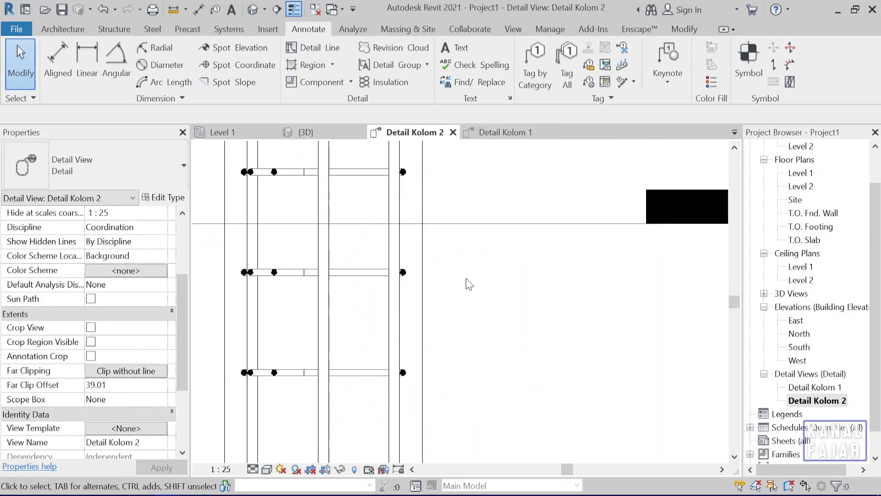
left_click(218, 132)
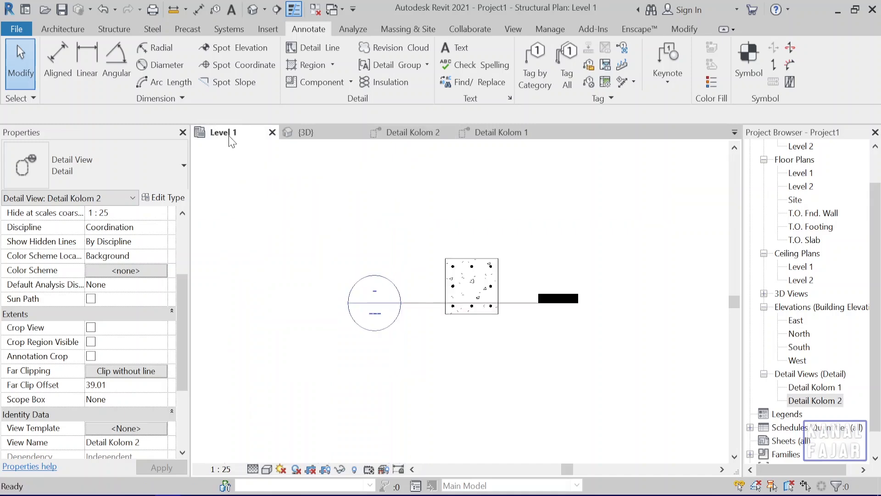
left_click(439, 277)
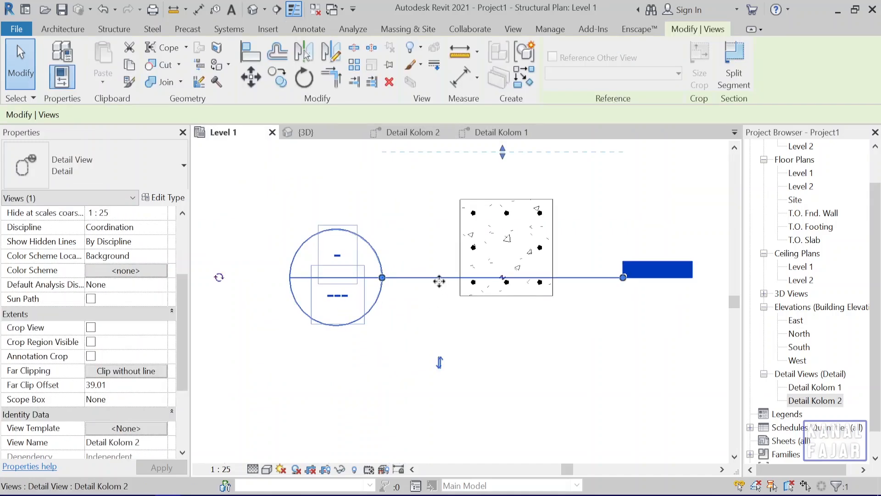
left_click_drag(439, 294, 439, 298)
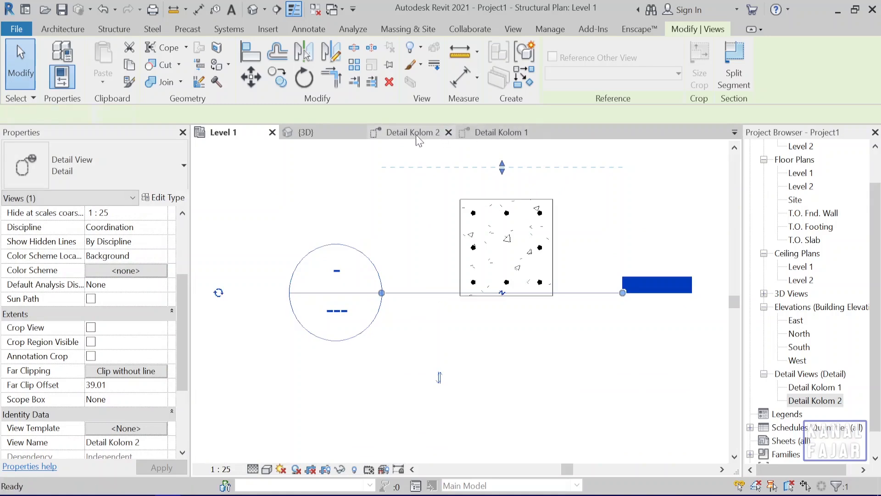
left_click(416, 133)
scroll(446, 232, "down", 4)
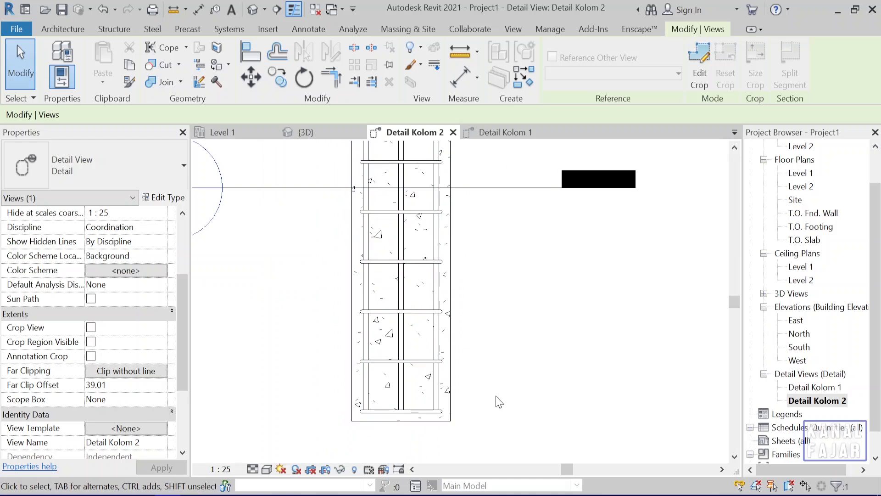
- Extend the three-bar D16 set on the column's back face below the base to a bar length of about 4165 mm
scroll(500, 406, "down", 5)
middle_click_drag(500, 389, 479, 350)
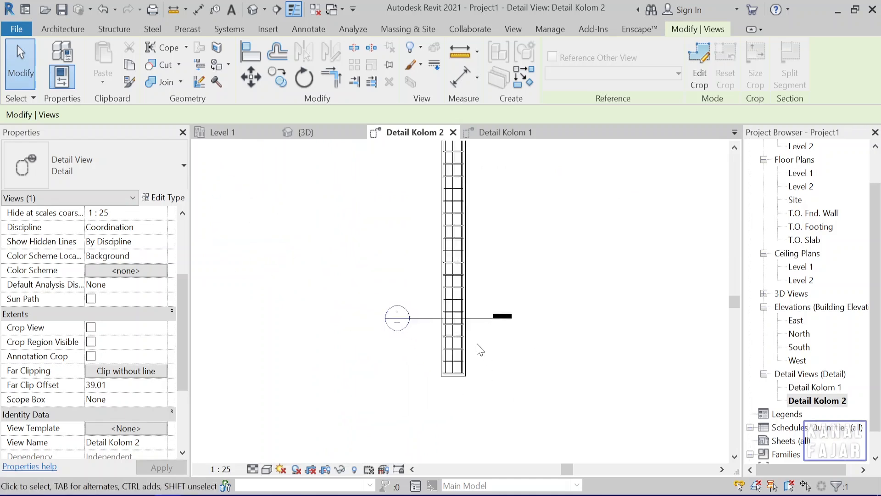
scroll(479, 349, "up", 5)
middle_click_drag(482, 385, 456, 314)
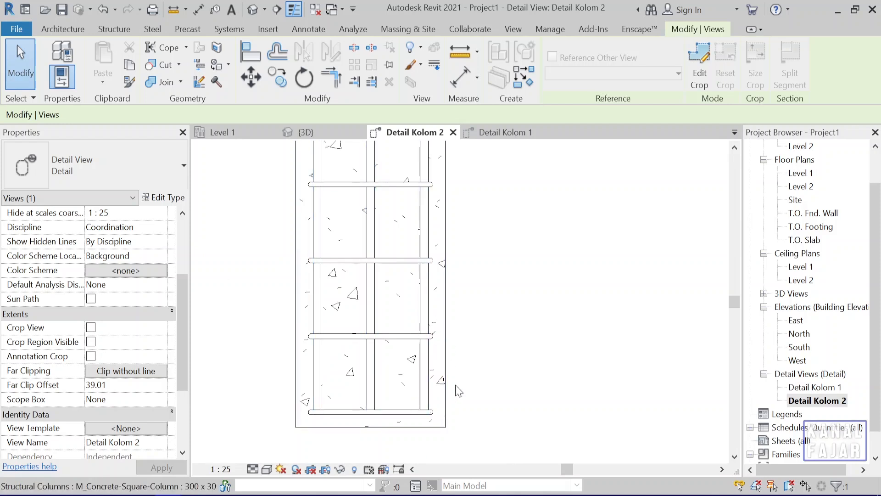
left_click(430, 396)
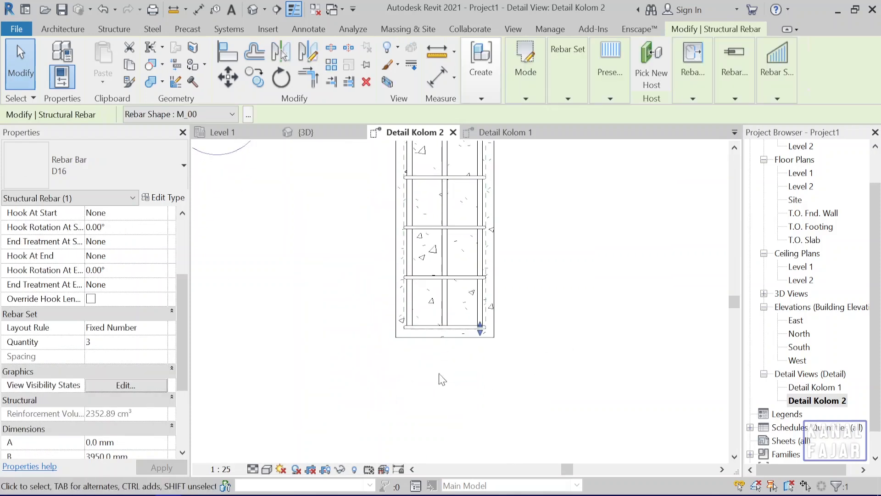
scroll(482, 329, "up", 2)
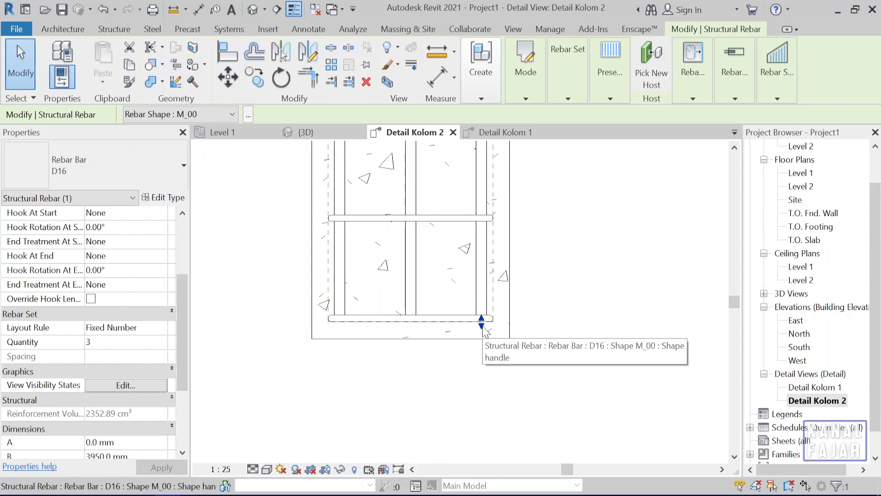
scroll(484, 329, "up", 3)
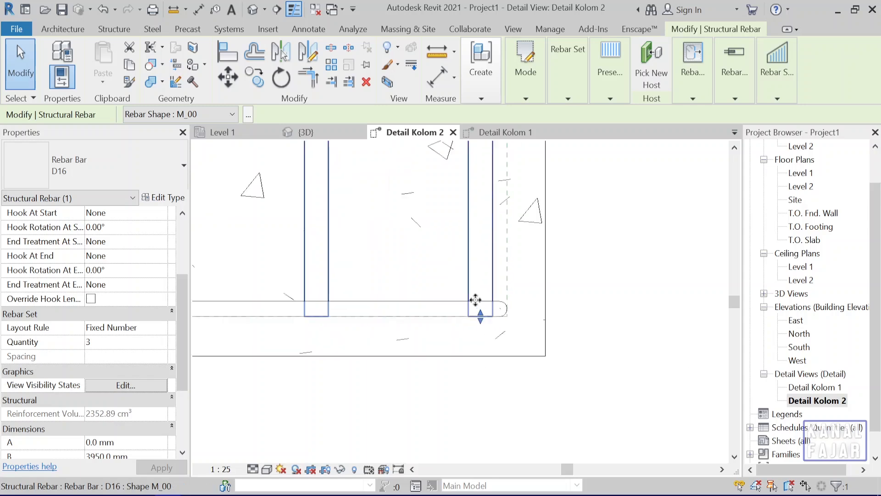
scroll(484, 367, "down", 3)
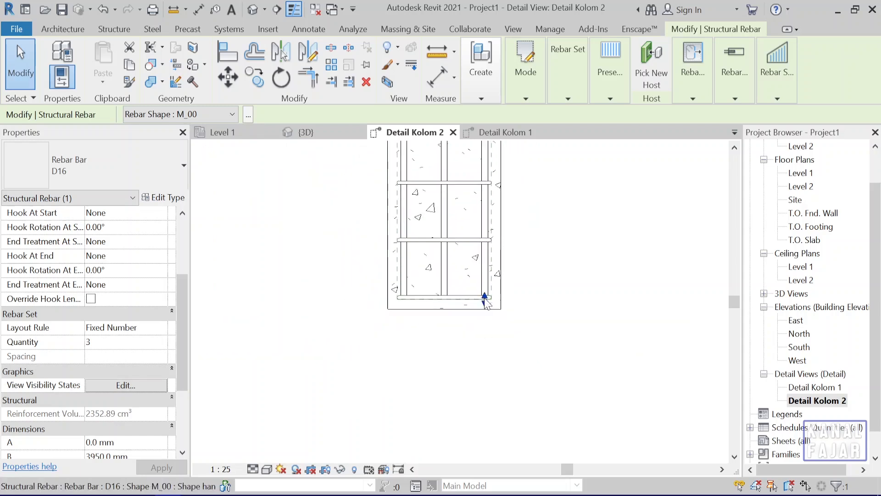
left_click_drag(484, 300, 486, 385)
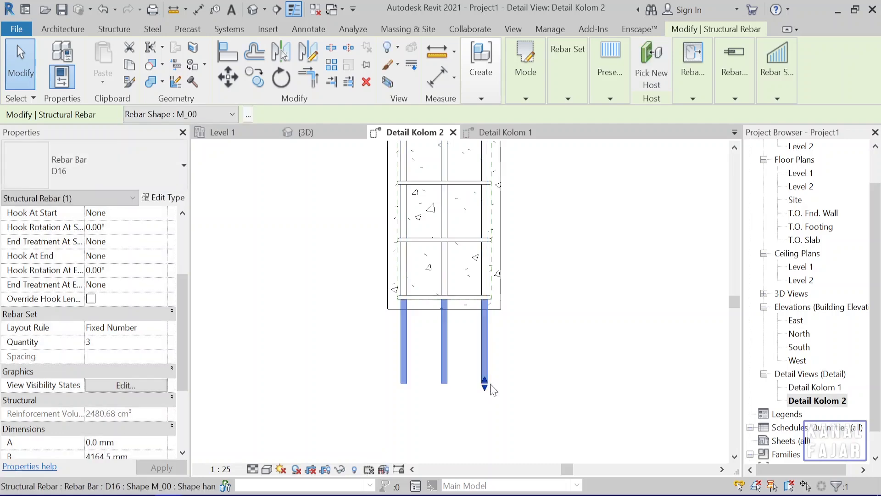
- Select the front-face set of three D16 bars in 3D and extend it below the column base in Detail Kolom 2, to about 4164 mm long
left_click(303, 133)
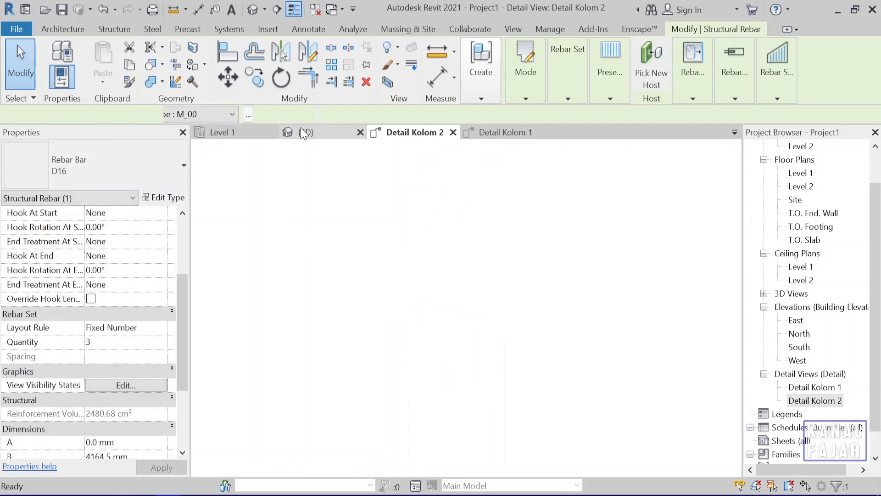
middle_click_drag(570, 410, 615, 309, "shift")
scroll(597, 350, "up", 3)
mouse_move(598, 350)
middle_mouse_down("shift")
mouse_move(599, 366)
mouse_move(596, 342)
mouse_move(596, 350)
middle_mouse_up("shift")
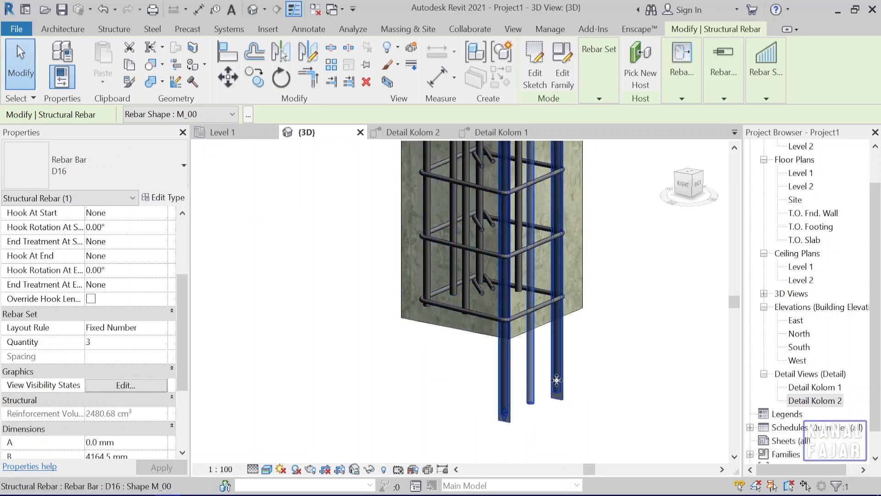
left_click(428, 274)
left_click(420, 136)
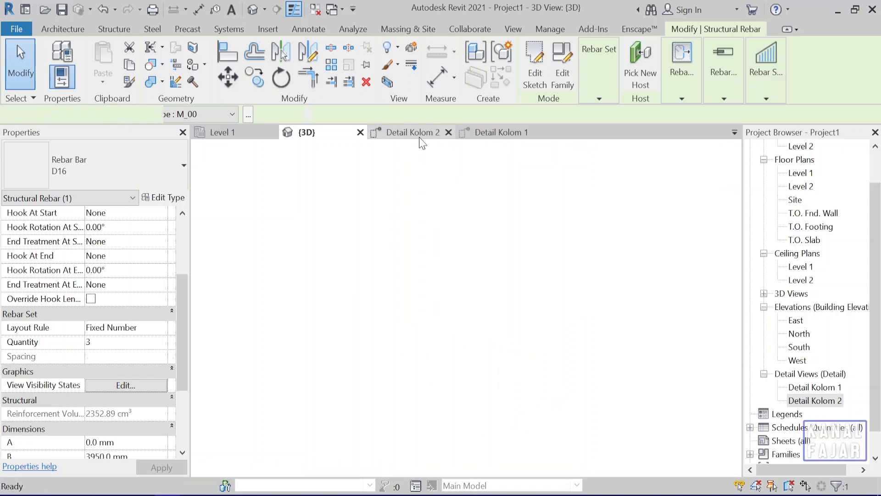
scroll(498, 344, "up", 2)
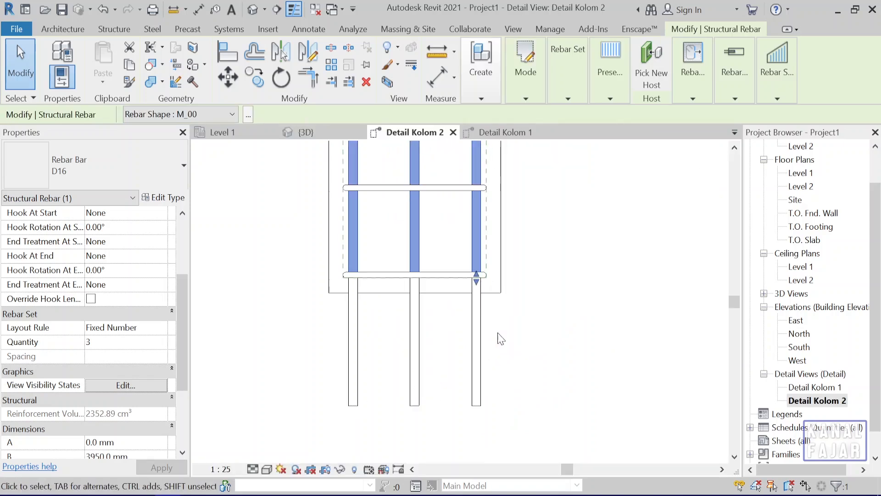
left_click_drag(475, 273, 480, 345)
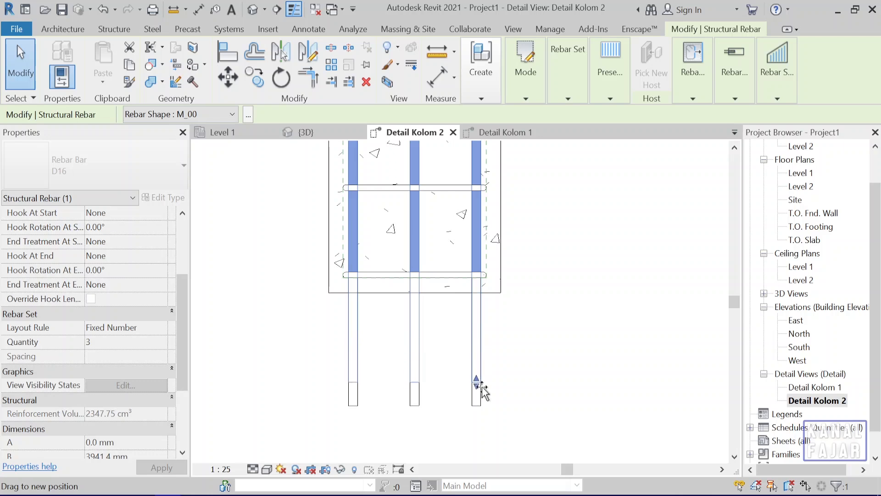
left_click_drag(481, 386, 478, 405)
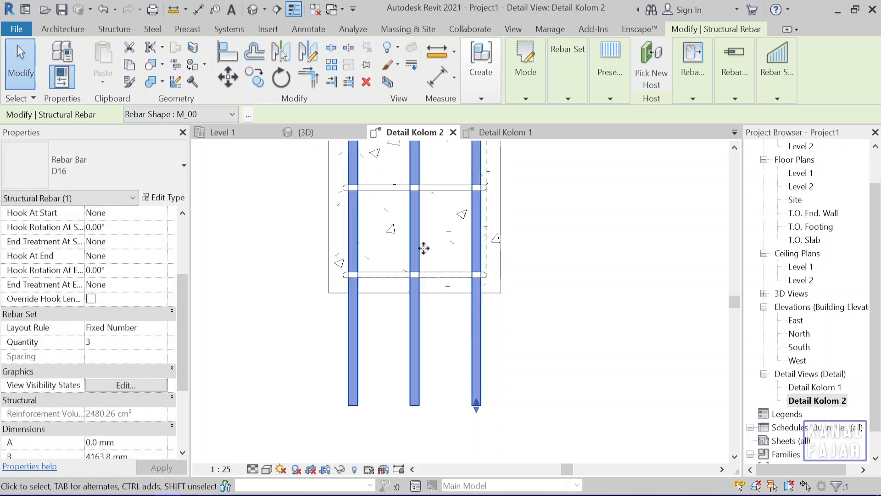
- Select the single D16 bar midway along the column's right face and extend it below the base to a length of about 4163 mm
left_click(306, 132)
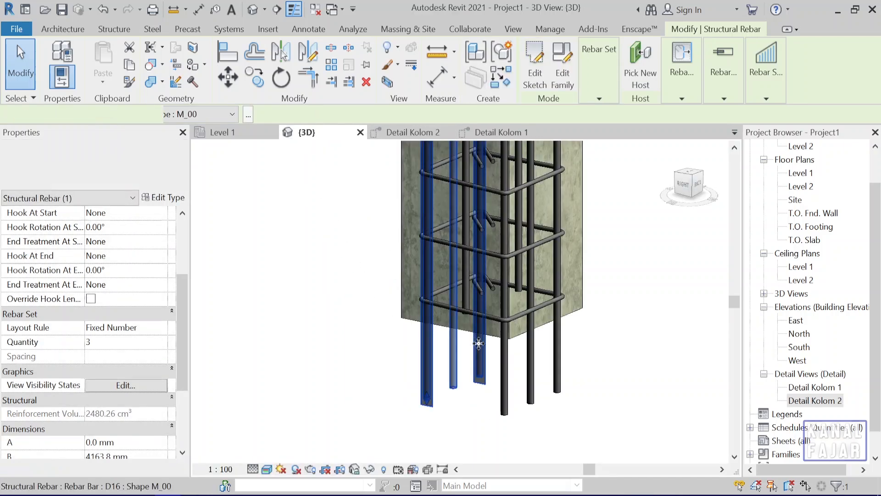
middle_click_drag(505, 413, 472, 242, "shift")
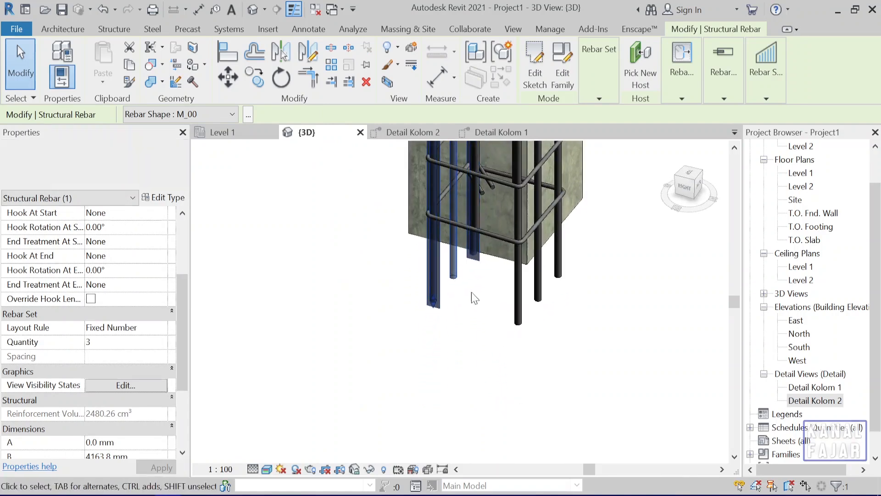
left_click(477, 201)
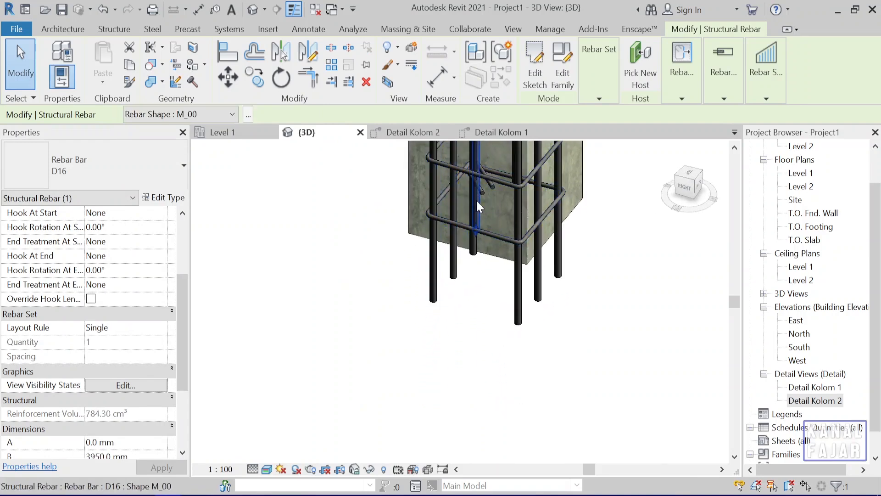
left_click(429, 132)
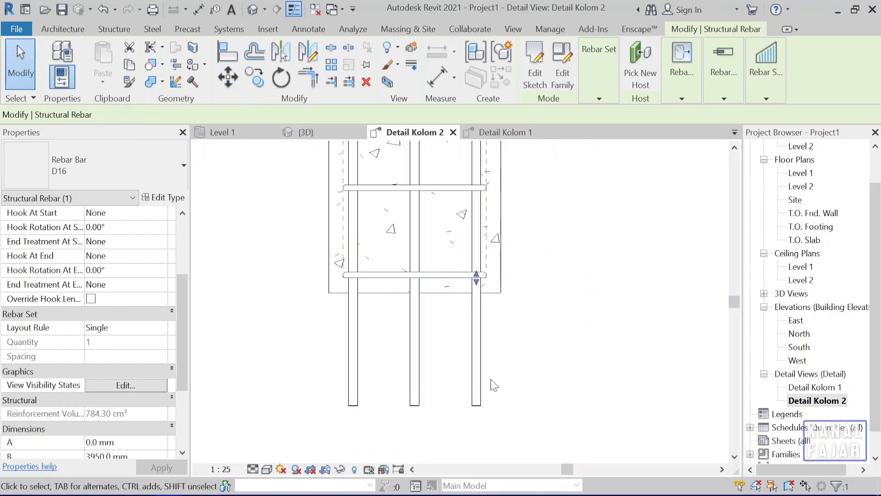
left_click_drag(478, 278, 478, 301)
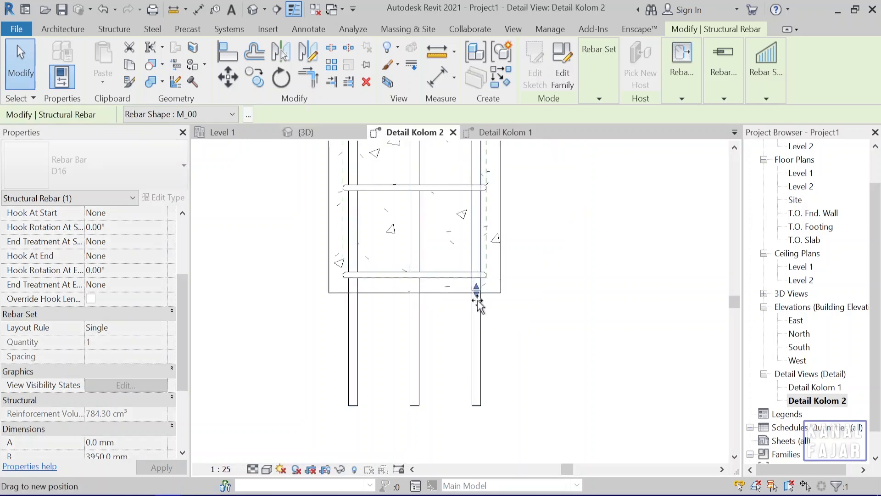
left_click_drag(479, 391, 486, 411)
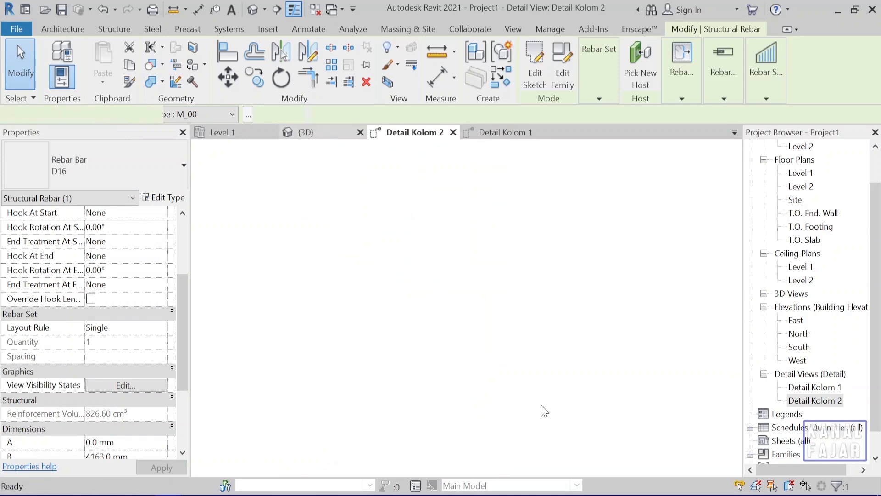
- Select the single D16 bar midway along the column's left face and extend it below the base to match the other bars
key("ctrl+Tab")
mouse_move(580, 388)
middle_mouse_down("shift")
mouse_move(564, 409)
mouse_move(492, 391)
mouse_move(418, 391)
mouse_move(431, 383)
middle_mouse_up("shift")
key("Escape")
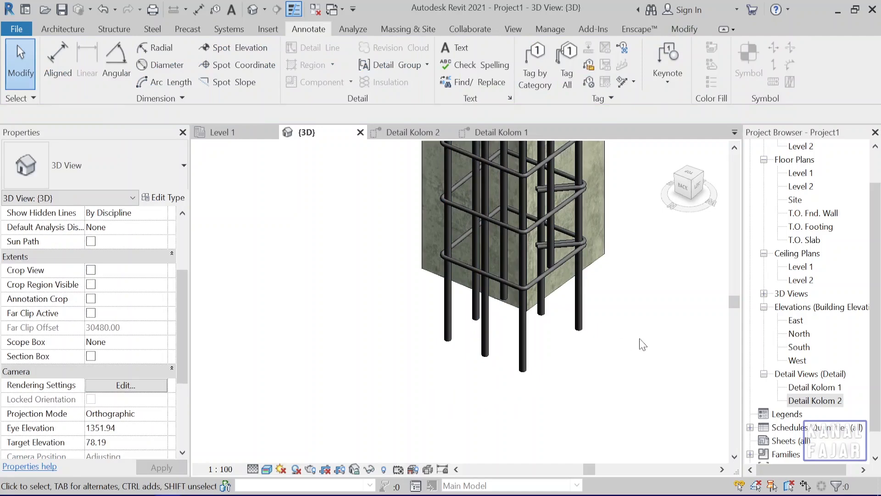
left_click(548, 250)
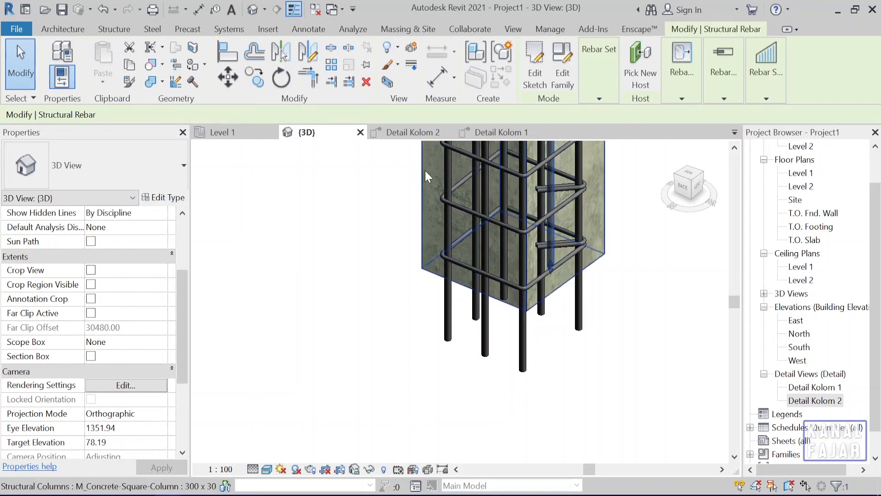
left_click(407, 132)
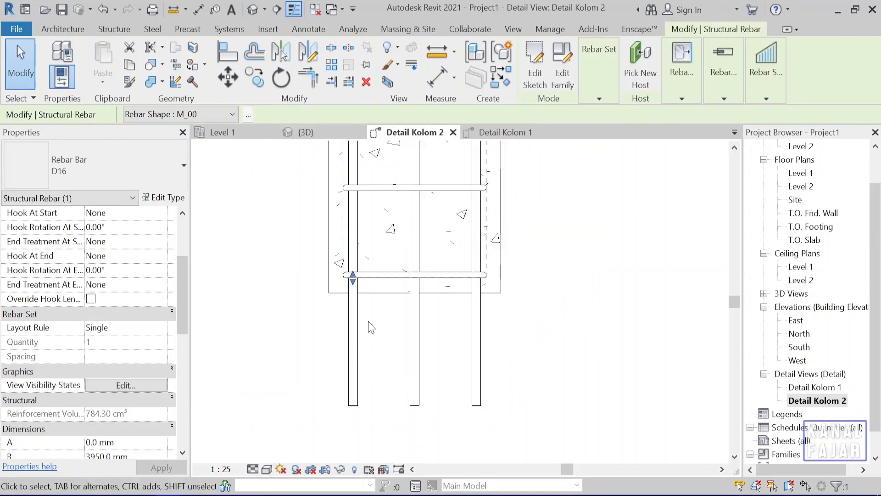
left_click_drag(353, 278, 357, 409)
key("Escape")
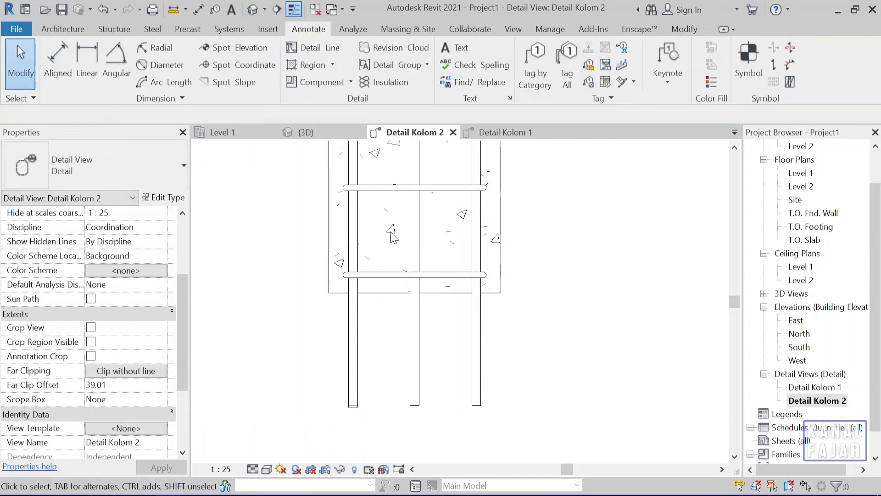
- Select the front-face set of three D16 bars in the {3D} view and set Hook At End to Standard - 90 deg
left_click(316, 132)
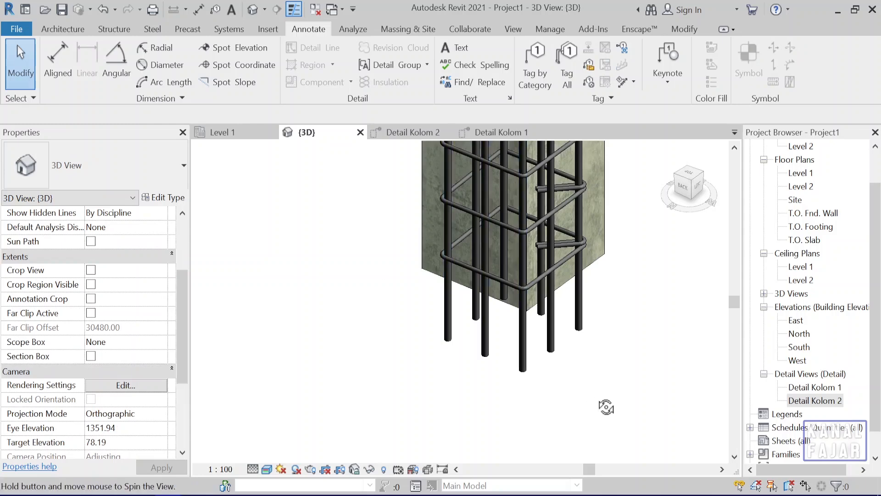
middle_click_drag(608, 382, 605, 403, "shift")
left_click(582, 329)
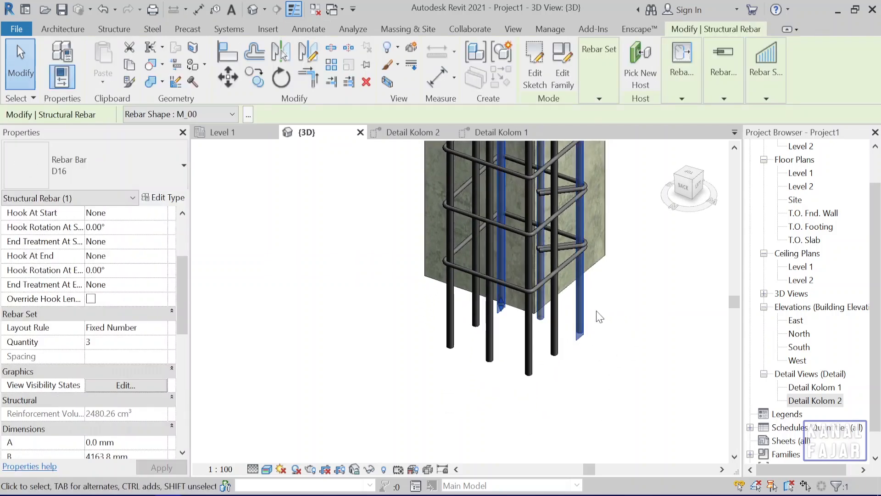
middle_click_drag(622, 400, 563, 389, "shift")
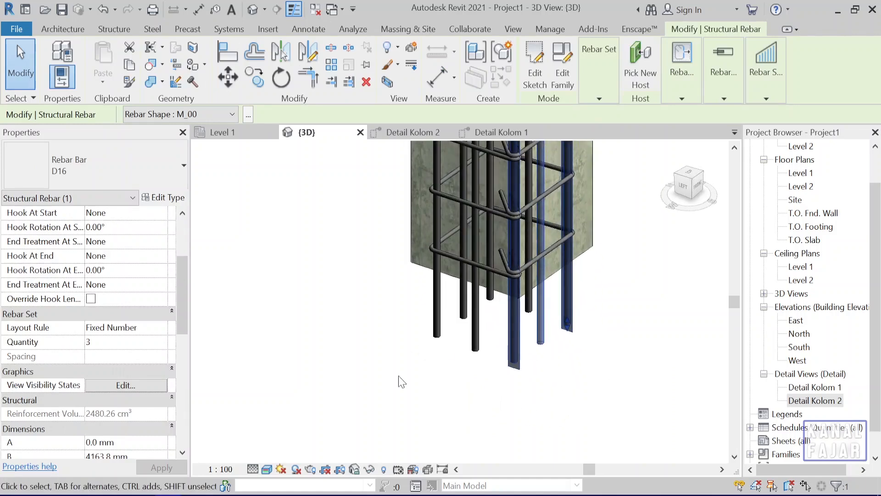
scroll(137, 315, "up", 3)
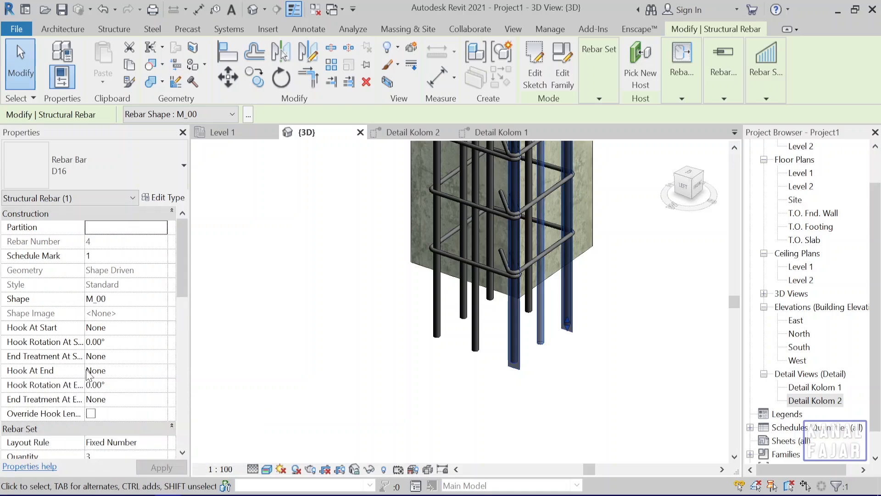
left_click(161, 371)
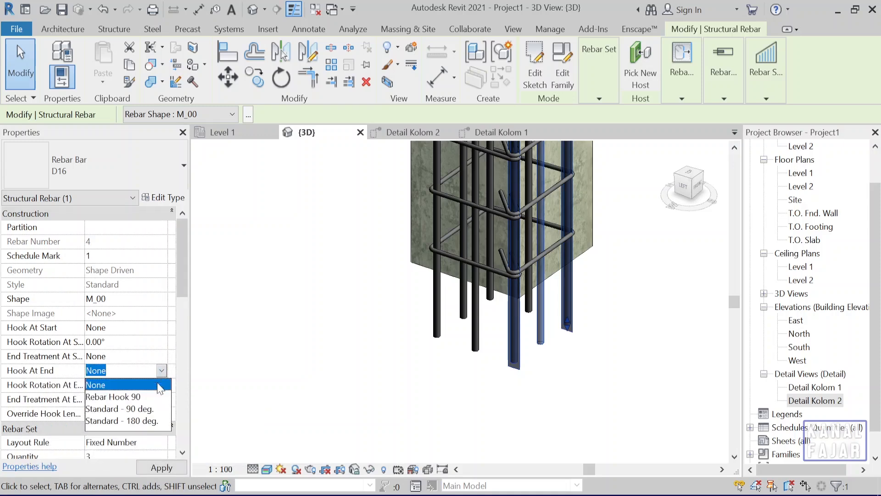
left_click(142, 409)
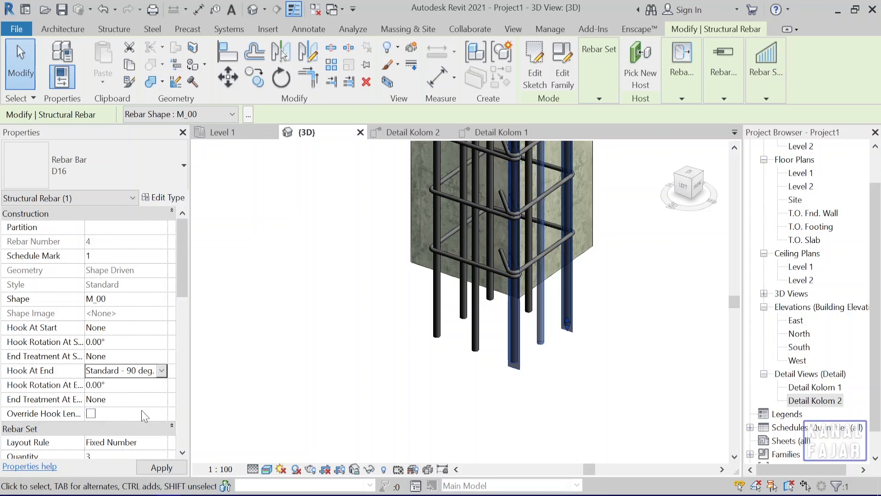
- Apply the 90-degree end hook to the front-face set of three D16 bars and rotate it to point outward from the column
left_click(164, 470)
mouse_move(515, 391)
middle_mouse_down("shift")
mouse_move(610, 402)
mouse_move(608, 419)
mouse_move(584, 387)
middle_mouse_up("shift")
left_click(571, 379)
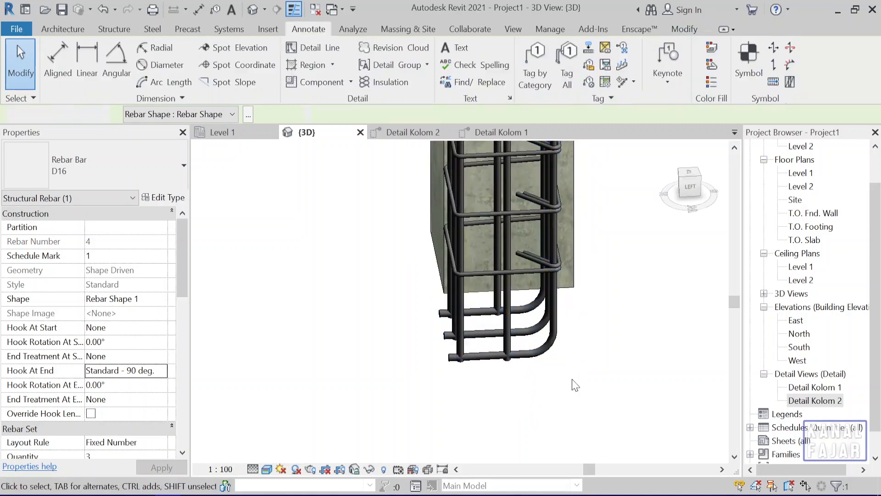
left_click(546, 360)
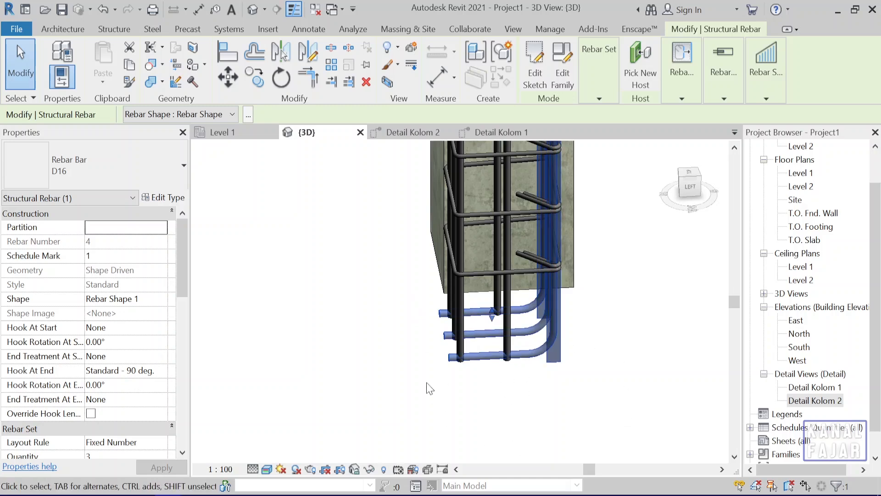
key("space")
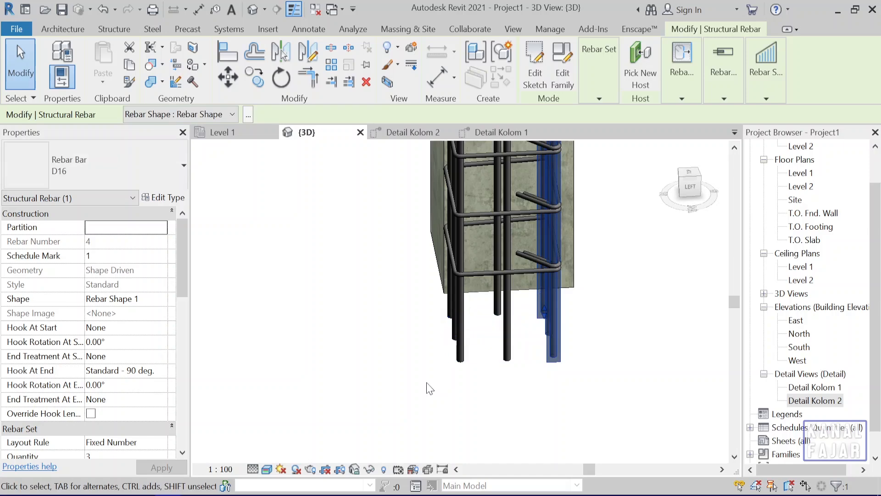
key("space")
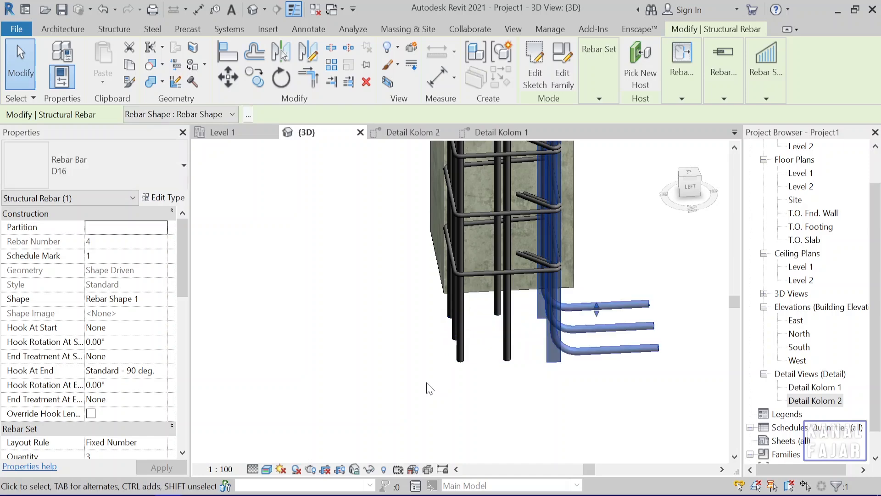
- Select the back-face set of three D16 bars and set its Hook At End to Standard - 90 deg
left_click(457, 355)
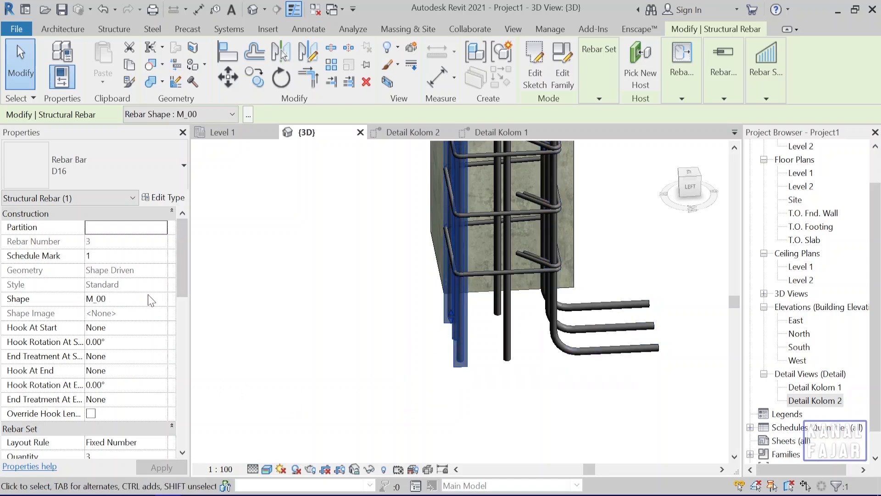
left_click(163, 372)
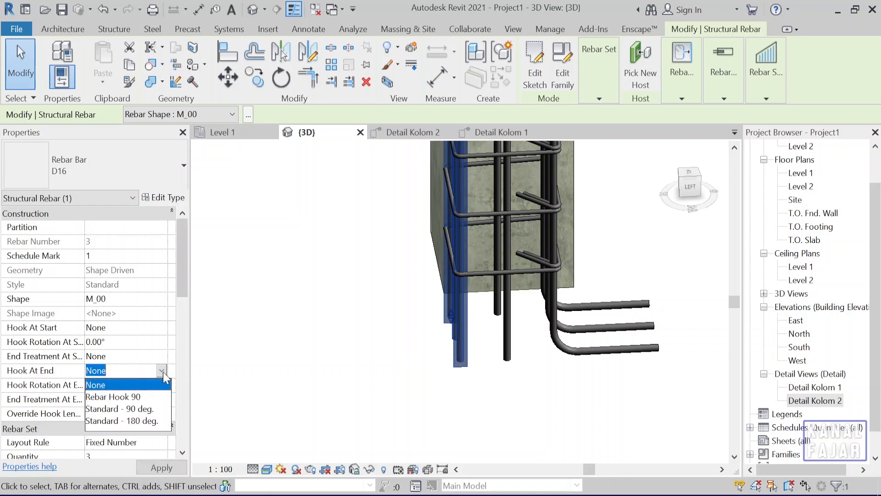
left_click(142, 406)
left_click(158, 467)
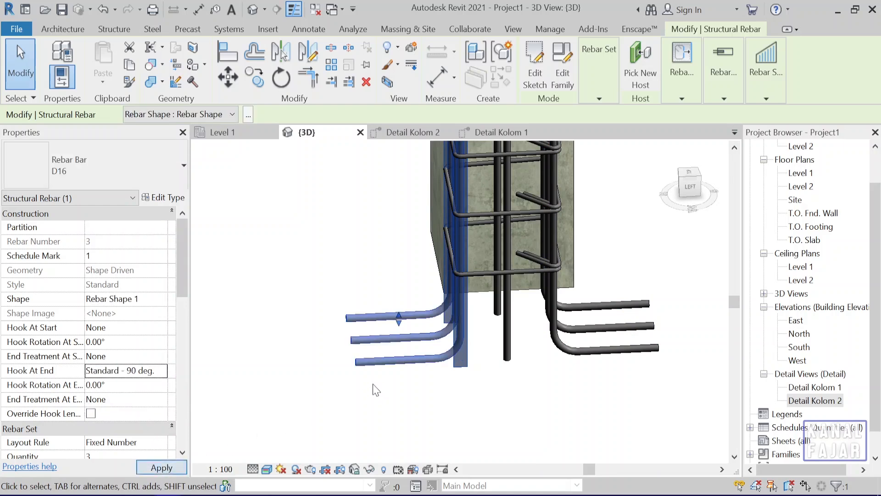
- Select both single D16 bars midway along the left and right faces and set their Hook At End to Standard - 90 deg
middle_click_drag(459, 423, 472, 435, "shift")
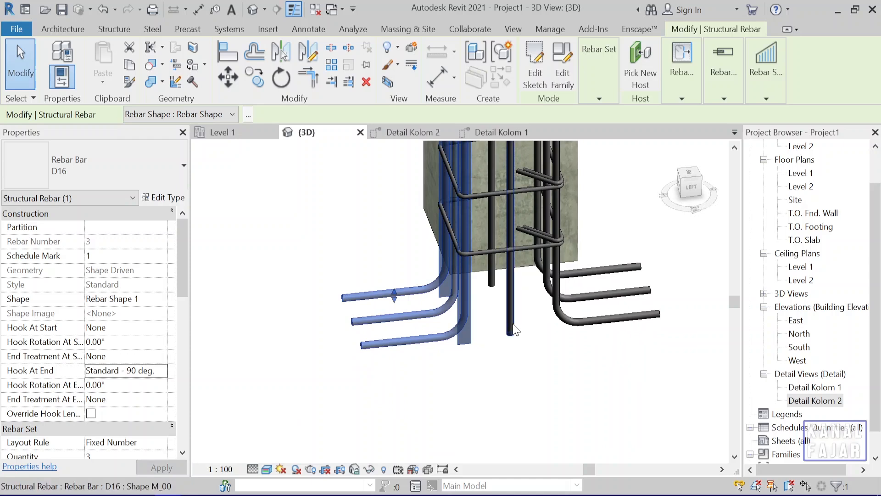
left_click(505, 310)
left_click(492, 287, "ctrl")
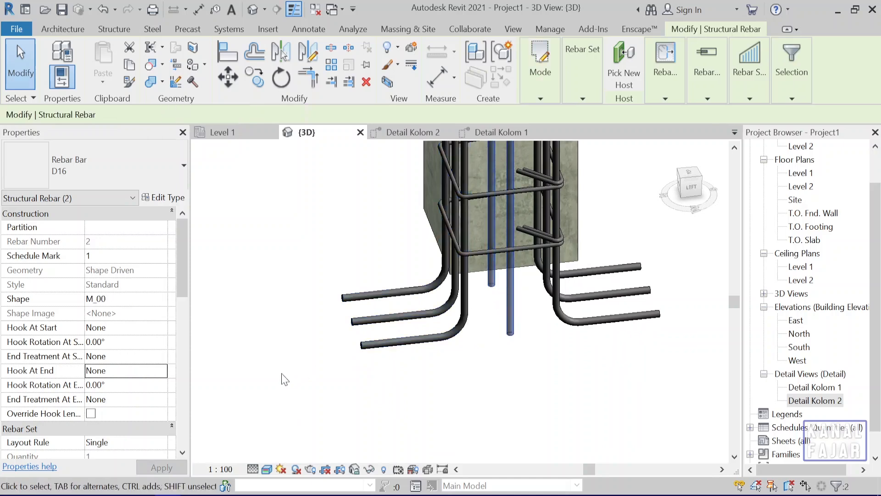
left_click(162, 370)
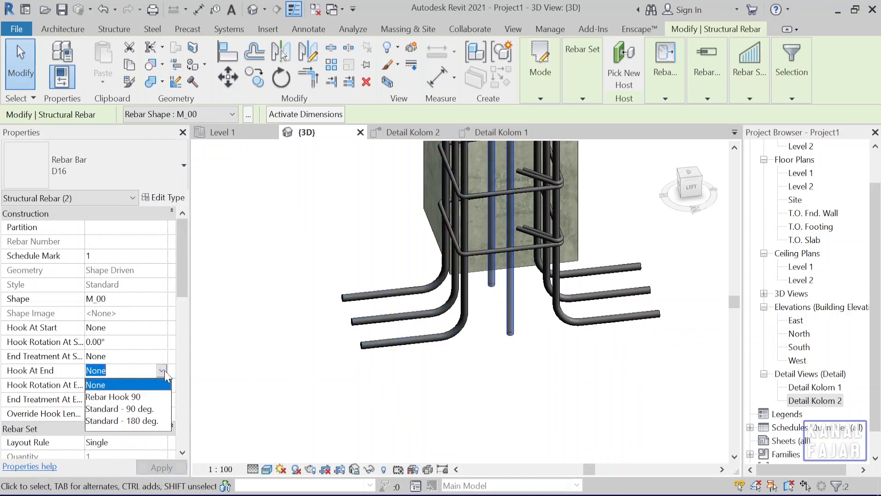
left_click(143, 409)
left_click(166, 472)
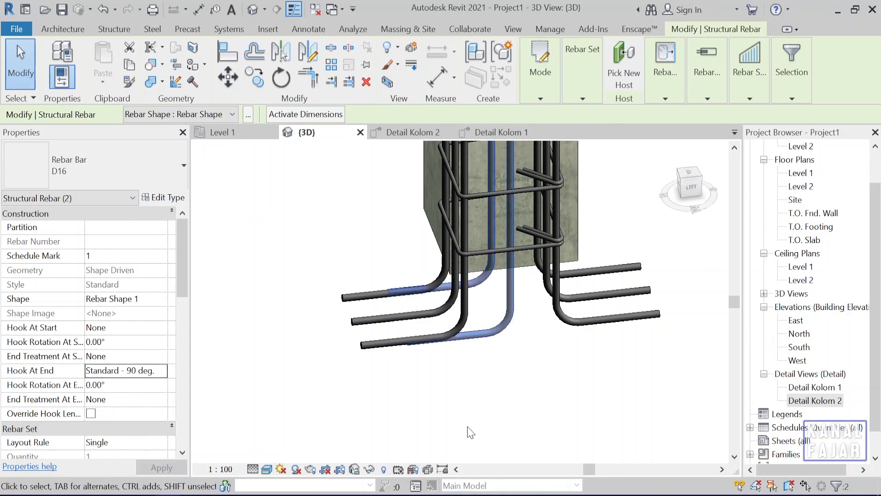
- Rotate the end hooks of both single D16 bars to point out through the column's left face
key("space")
key("space")
key("space")
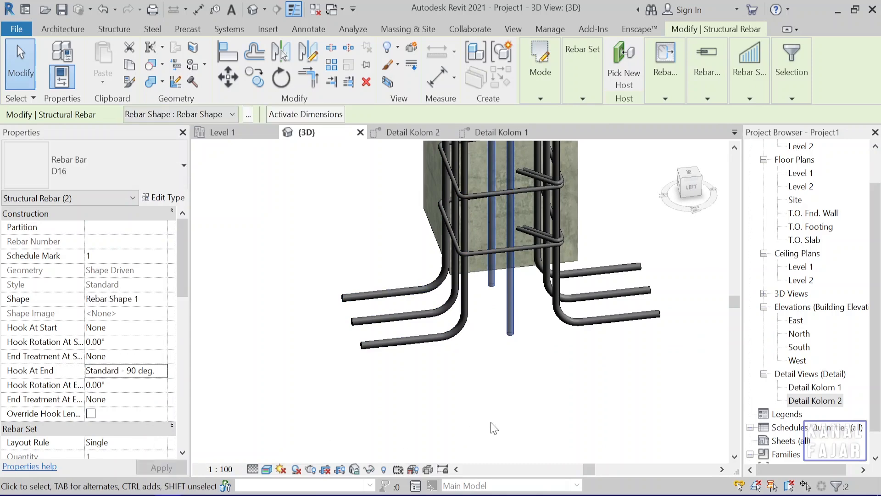
left_click(489, 416)
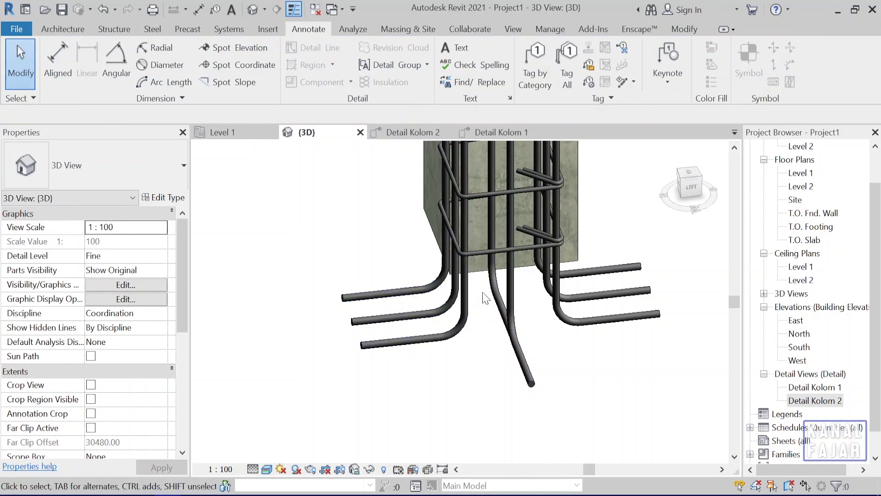
- Select the single D16 bar on the column's right face and rotate its end hook to point outward from that face
left_click(494, 291)
middle_click_drag(494, 290, 489, 377, "shift")
left_click(468, 372)
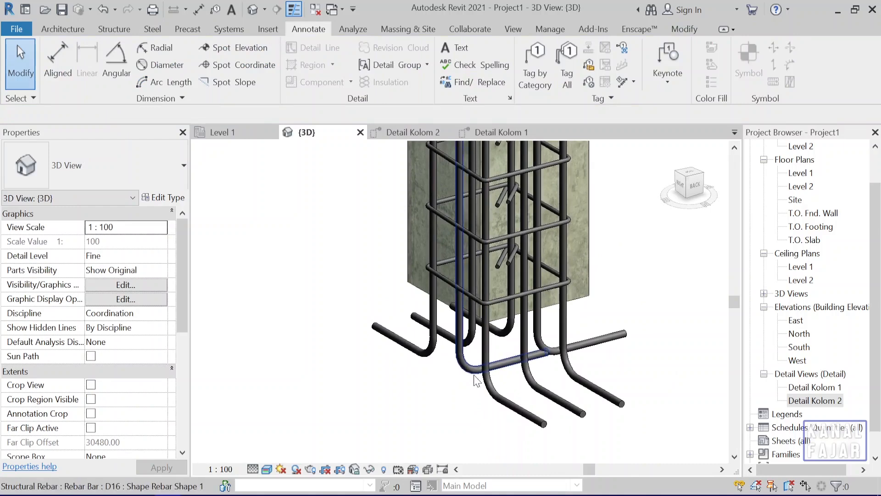
left_click(472, 377)
left_click(456, 382)
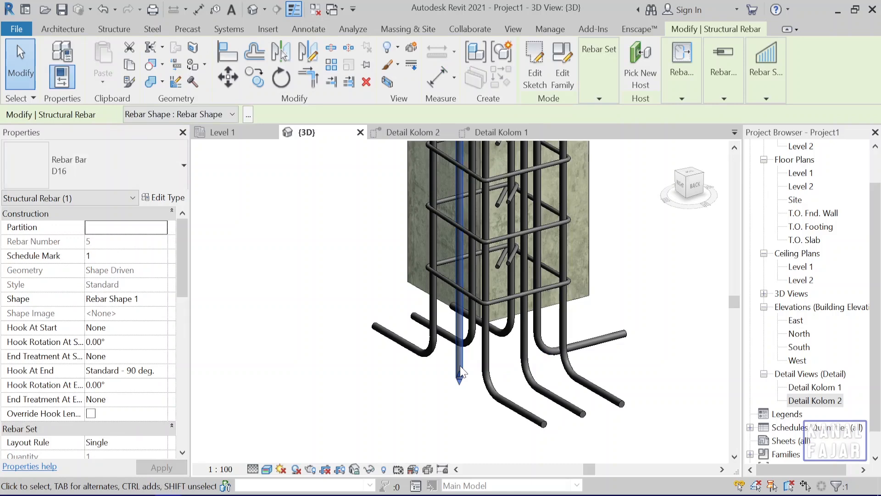
left_click(471, 414)
mouse_move(471, 414)
middle_mouse_down("shift")
mouse_move(505, 419)
mouse_move(458, 431)
mouse_move(317, 415)
mouse_move(477, 420)
mouse_move(509, 407)
mouse_move(403, 385)
mouse_move(289, 384)
mouse_move(462, 373)
mouse_move(419, 395)
mouse_move(411, 350)
mouse_move(431, 293)
mouse_move(520, 278)
middle_mouse_up("shift")
scroll(431, 269, "up", 1)
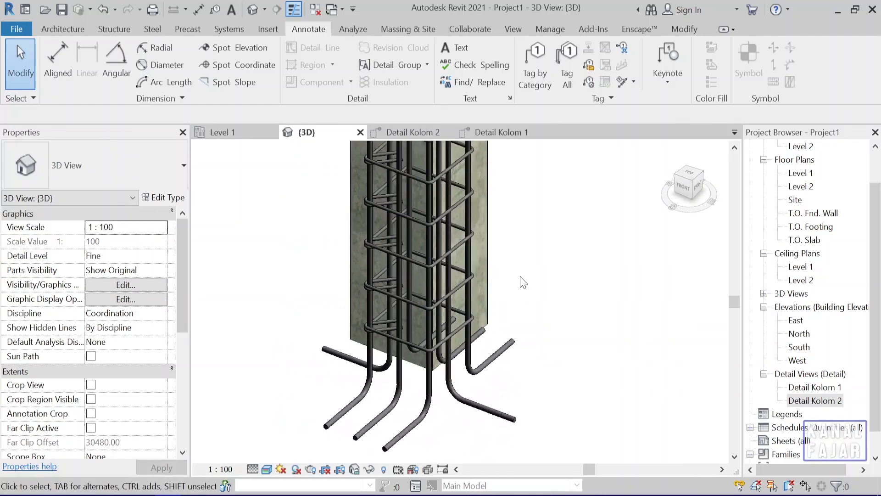